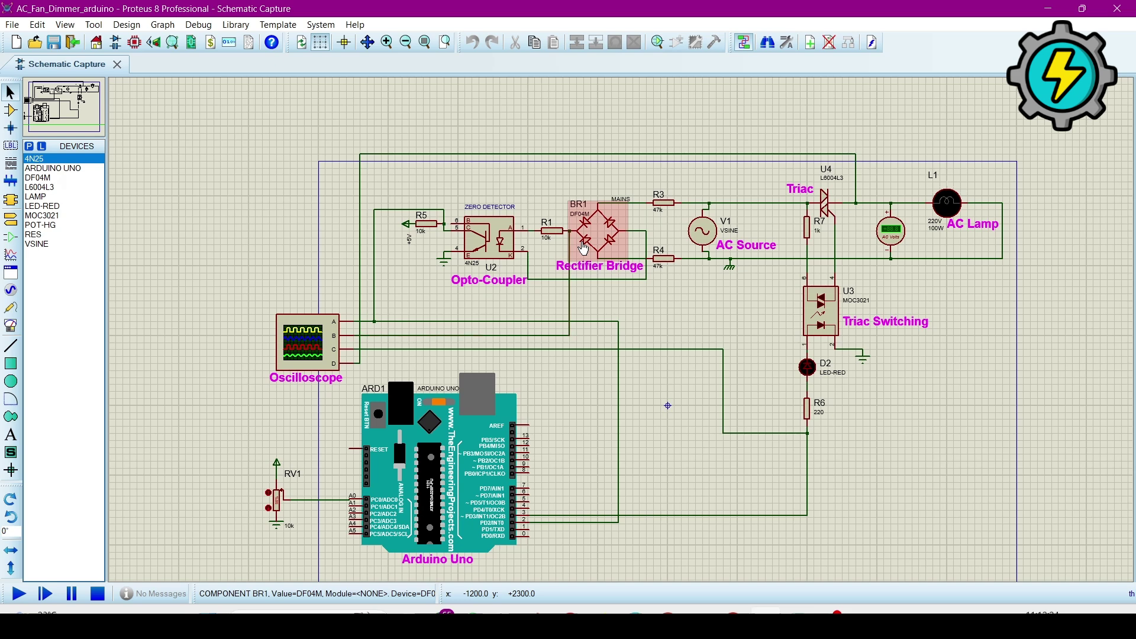
# Highlight the oscilloscope channel A and C wires and the wire from the R6 junction to the Arduino
pyautogui.click(578, 322)
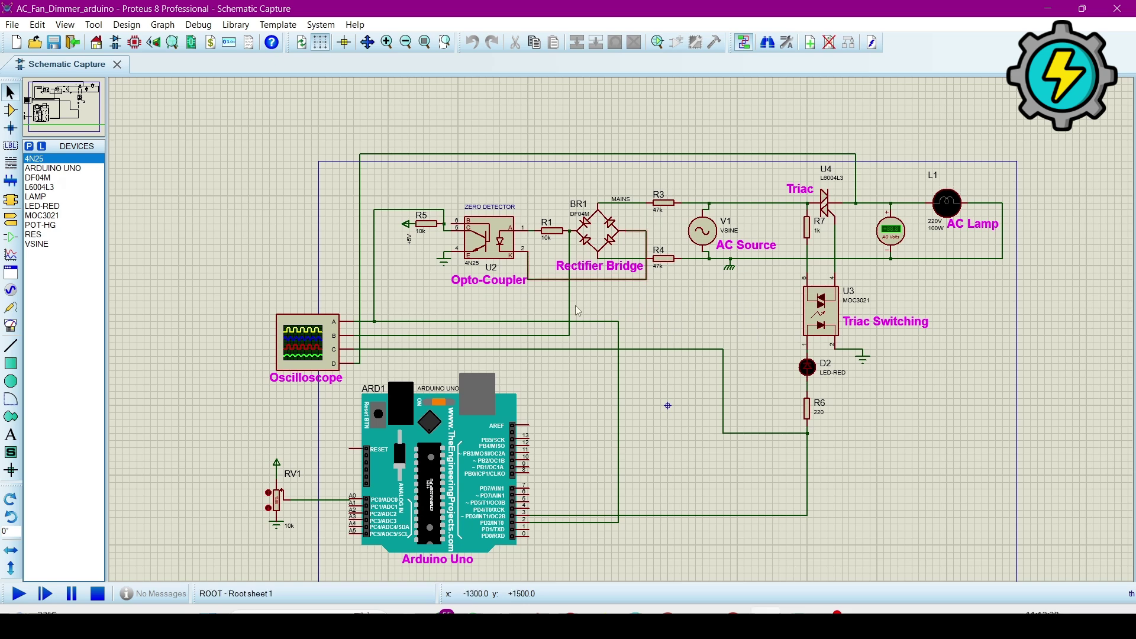
pyautogui.click(568, 350)
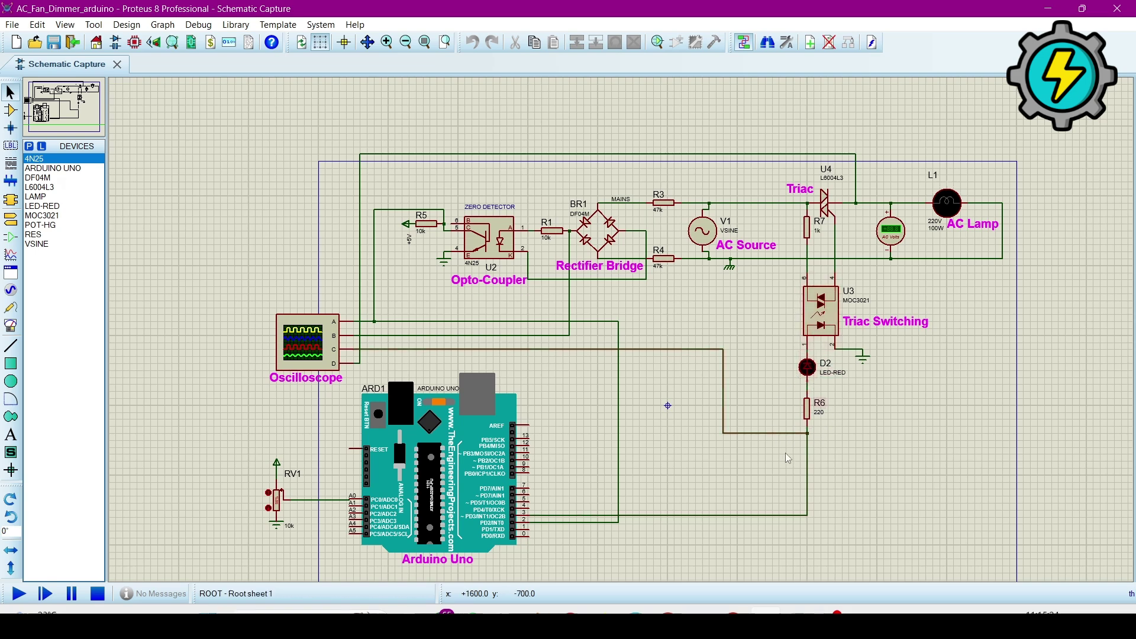
pyautogui.click(808, 456)
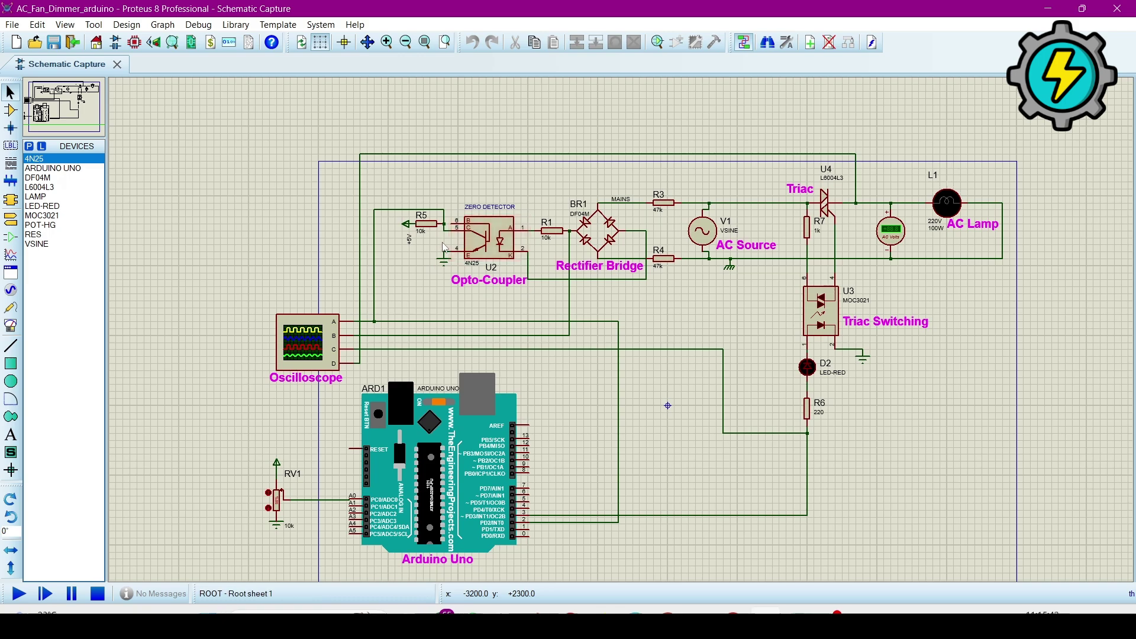
# Review the Arduino and triac driver section, then bring up the AC_Fan_Dimmer_Arduino.ino sketch in Arduino IDE
pyautogui.scroll(2, 444, 248)
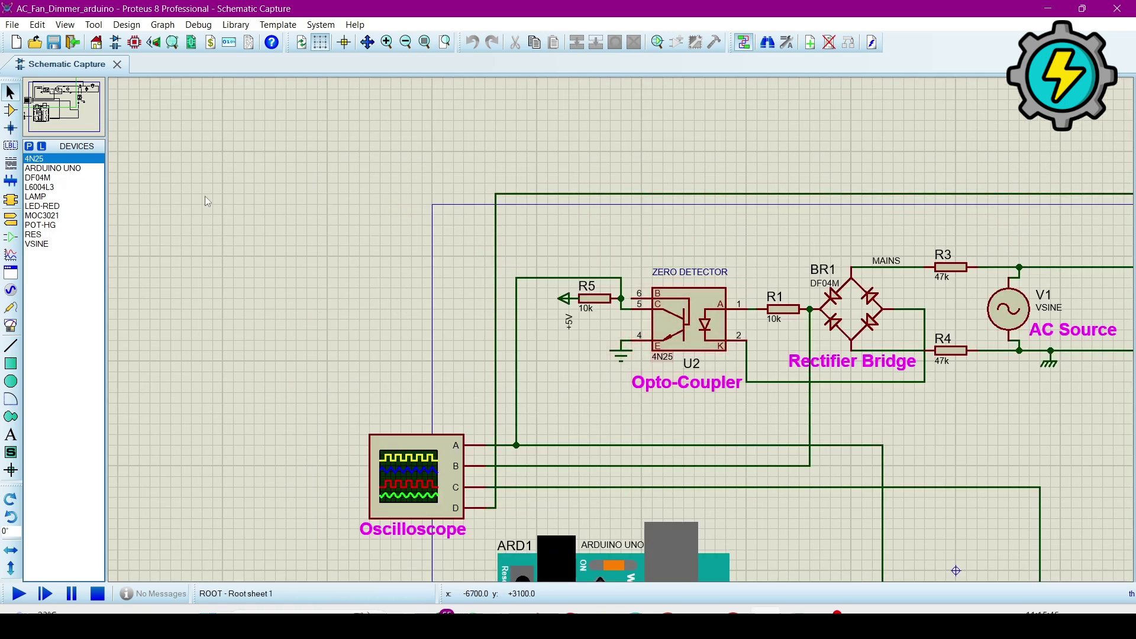
pyautogui.moveTo(69, 115)
pyautogui.mouseDown()
pyautogui.moveTo(84, 124)
pyautogui.moveTo(72, 117)
pyautogui.mouseUp()
pyautogui.moveTo(909, 521); pyautogui.dragTo(752, 251)
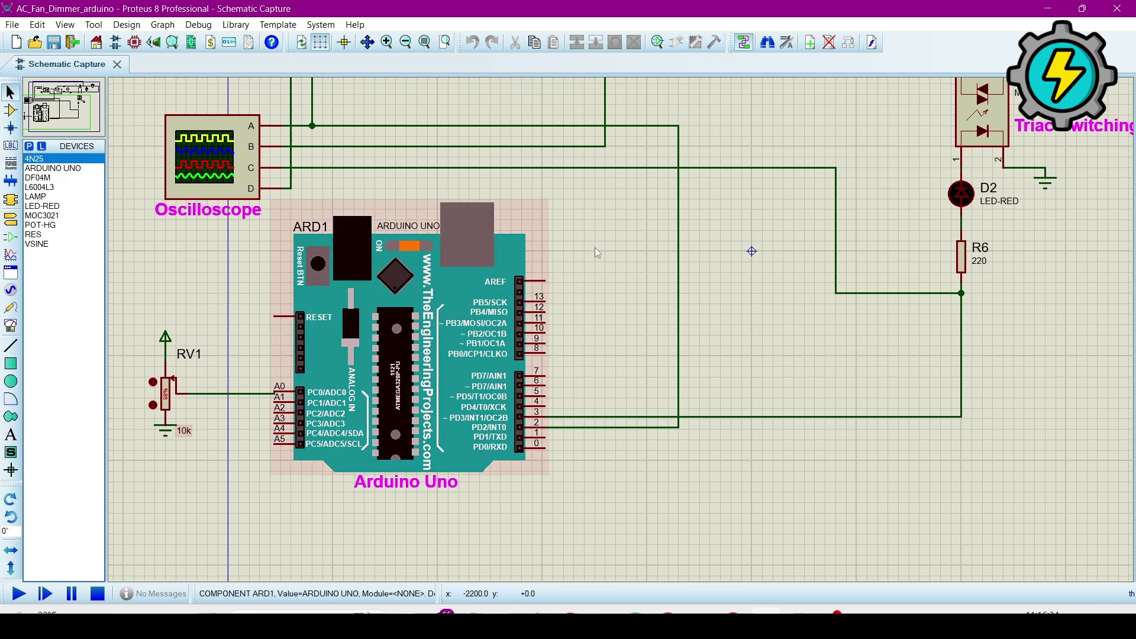
pyautogui.scroll(-2, 596, 298)
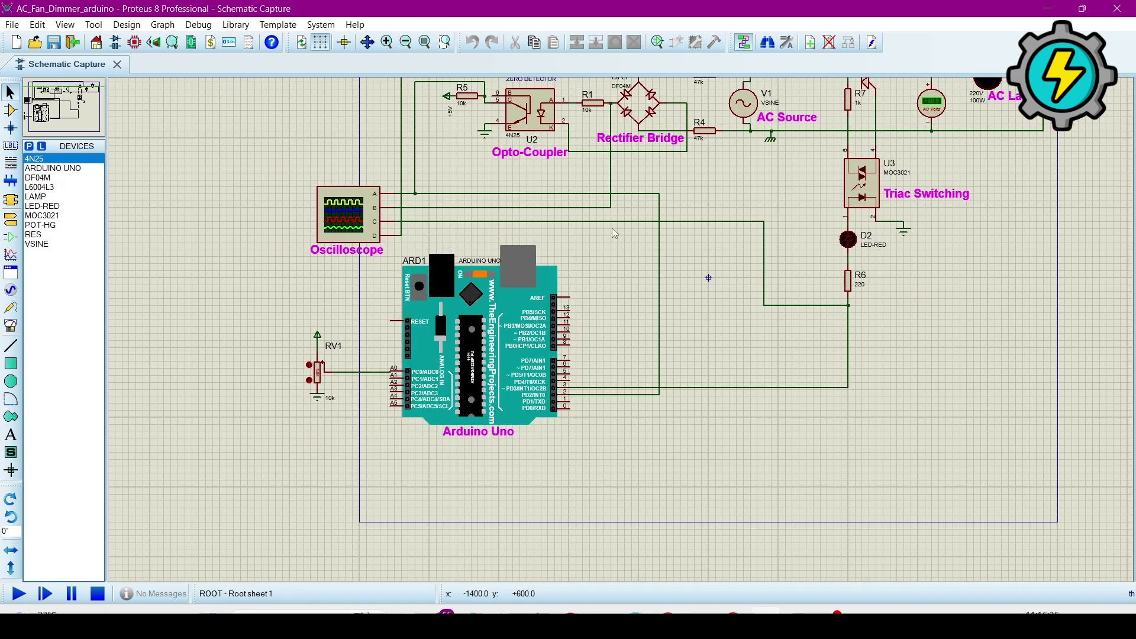
pyautogui.scroll(-1, 708, 277)
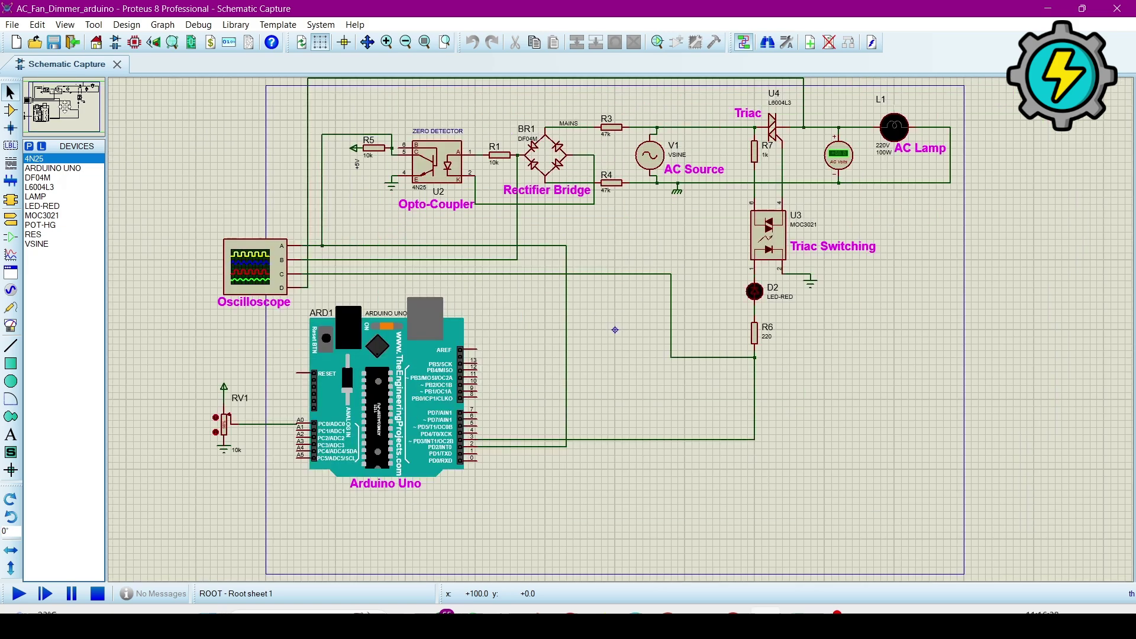
pyautogui.scroll(1, 611, 327)
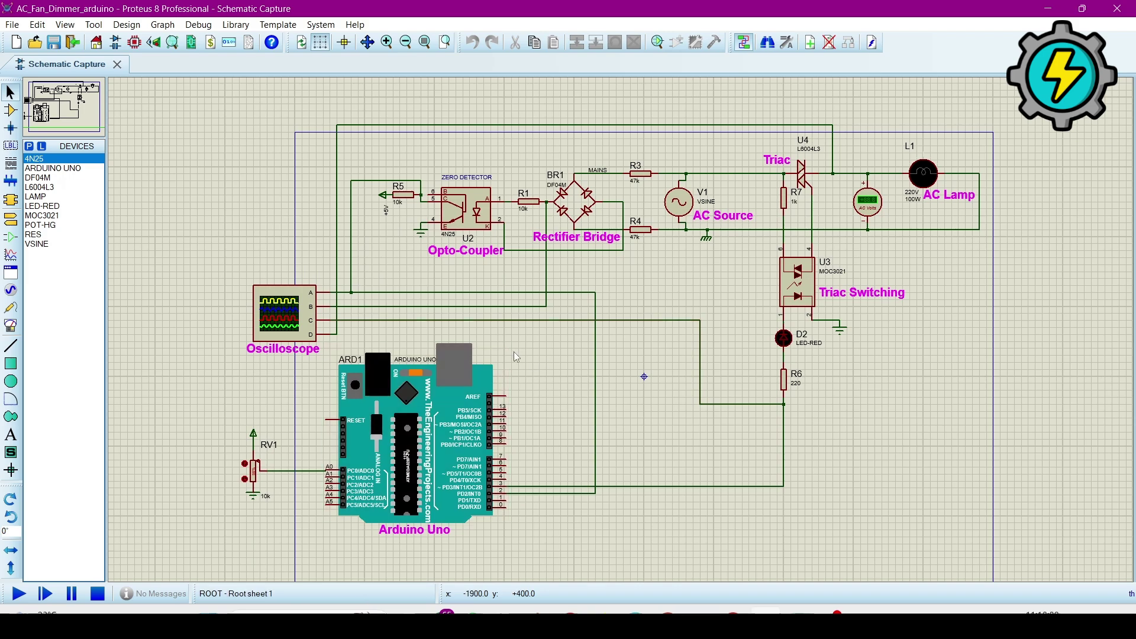
pyautogui.moveTo(800, 613)
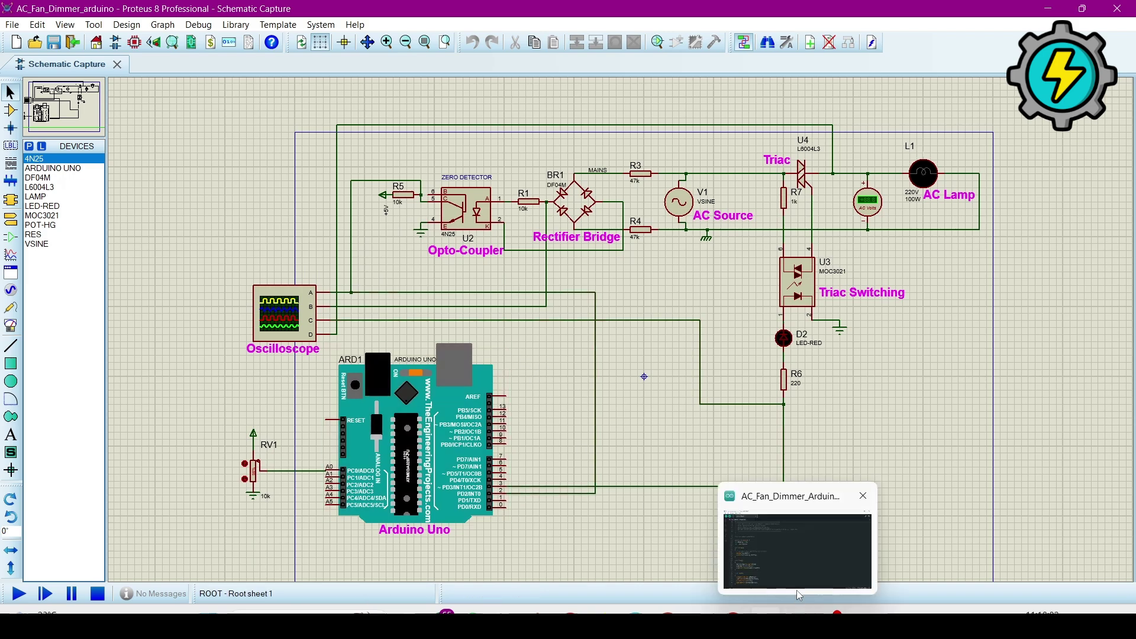
pyautogui.click(800, 587)
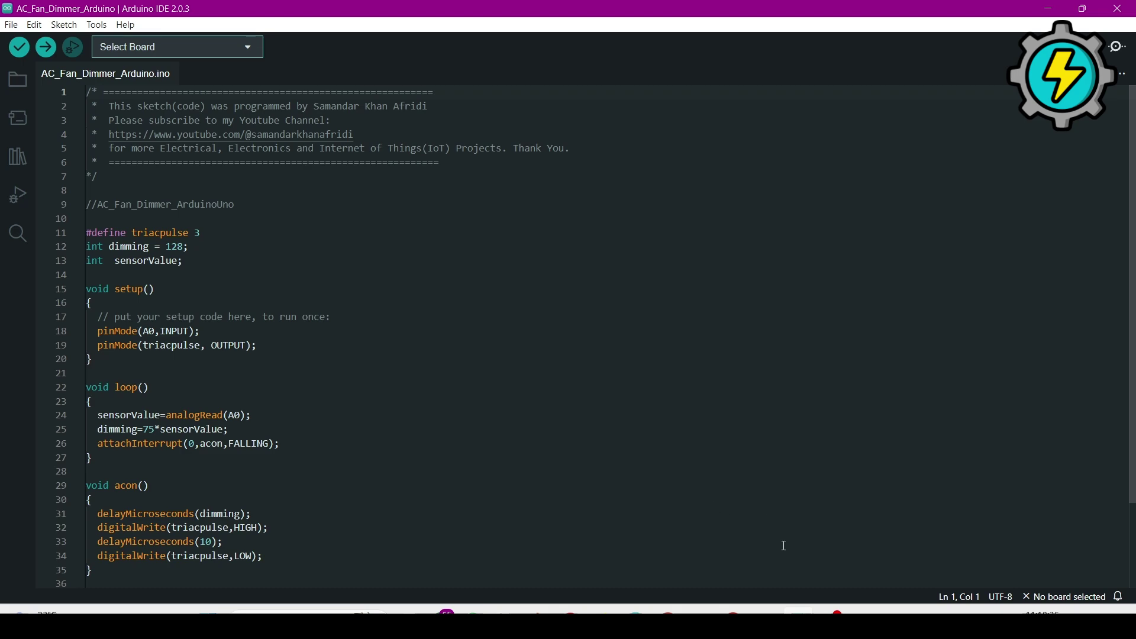
pyautogui.click(780, 611)
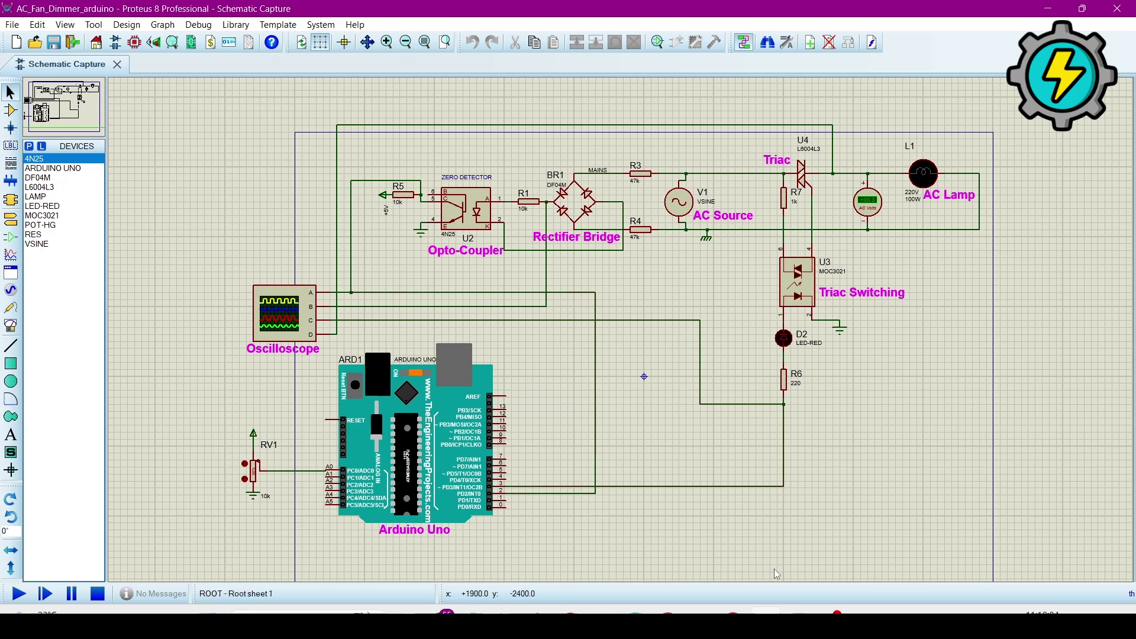
pyautogui.hotkey('alt', 'Tab')
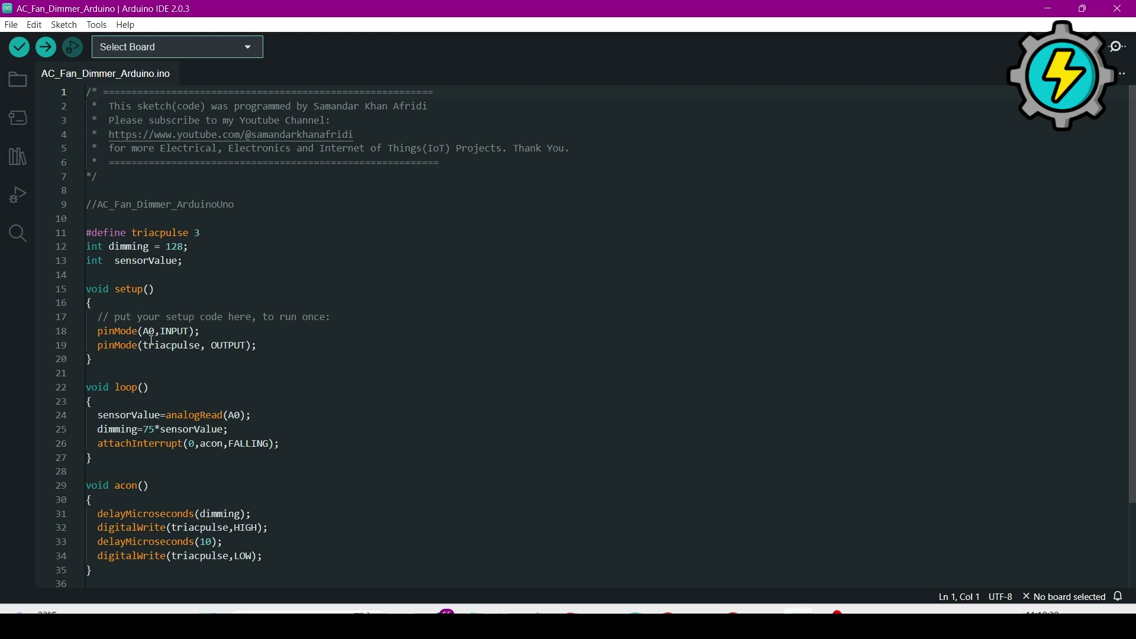
pyautogui.scroll(-1, 95, 342)
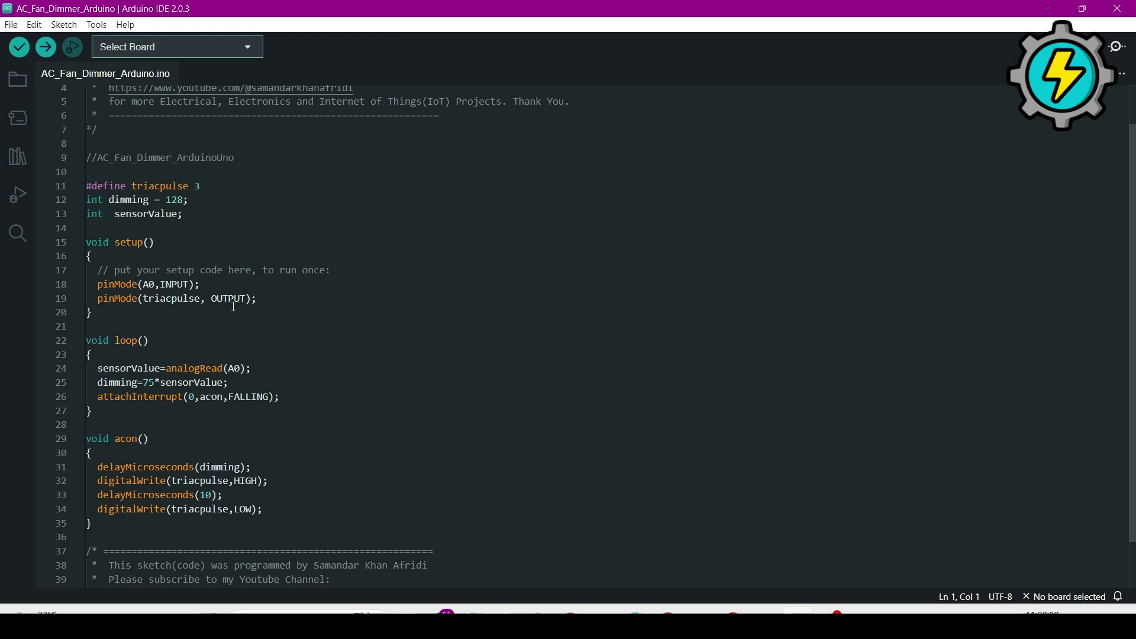
pyautogui.scroll(-1, 234, 307)
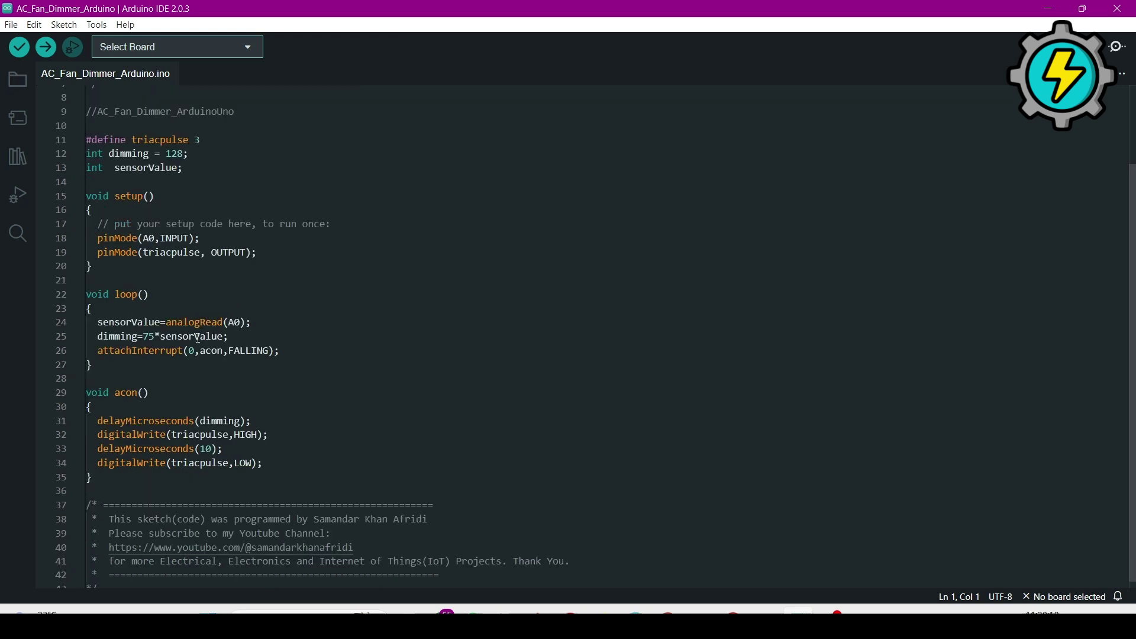
pyautogui.scroll(-1, 228, 343)
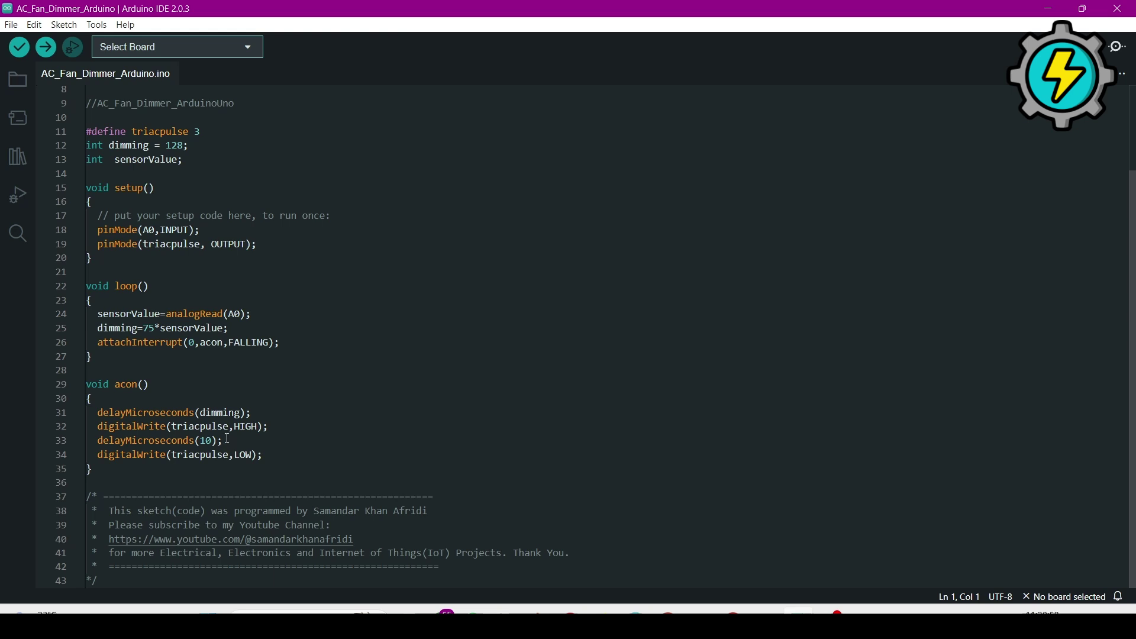
pyautogui.scroll(3, 204, 478)
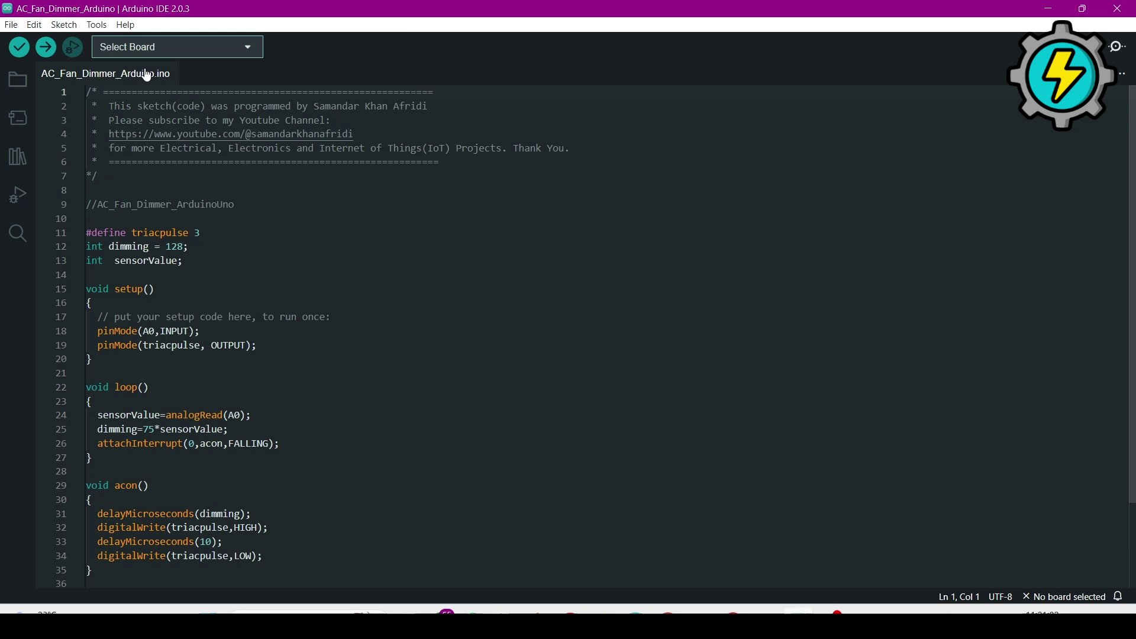
# Choose Arduino Uno from Arduino AVR Boards as the sketch's target board
pyautogui.click(94, 26)
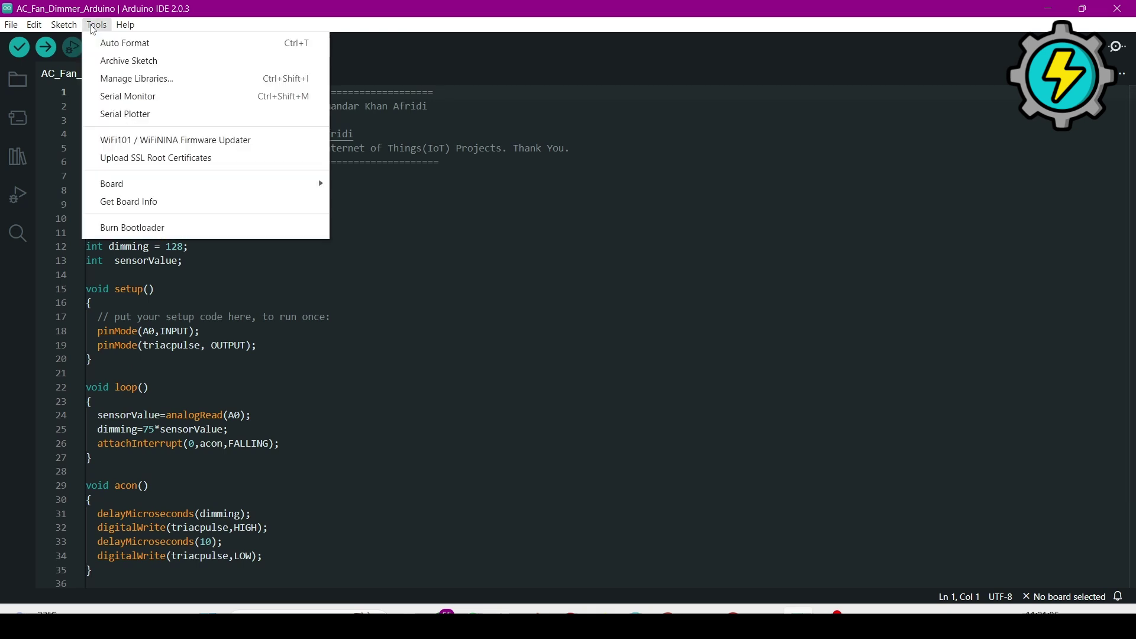
pyautogui.moveTo(131, 190)
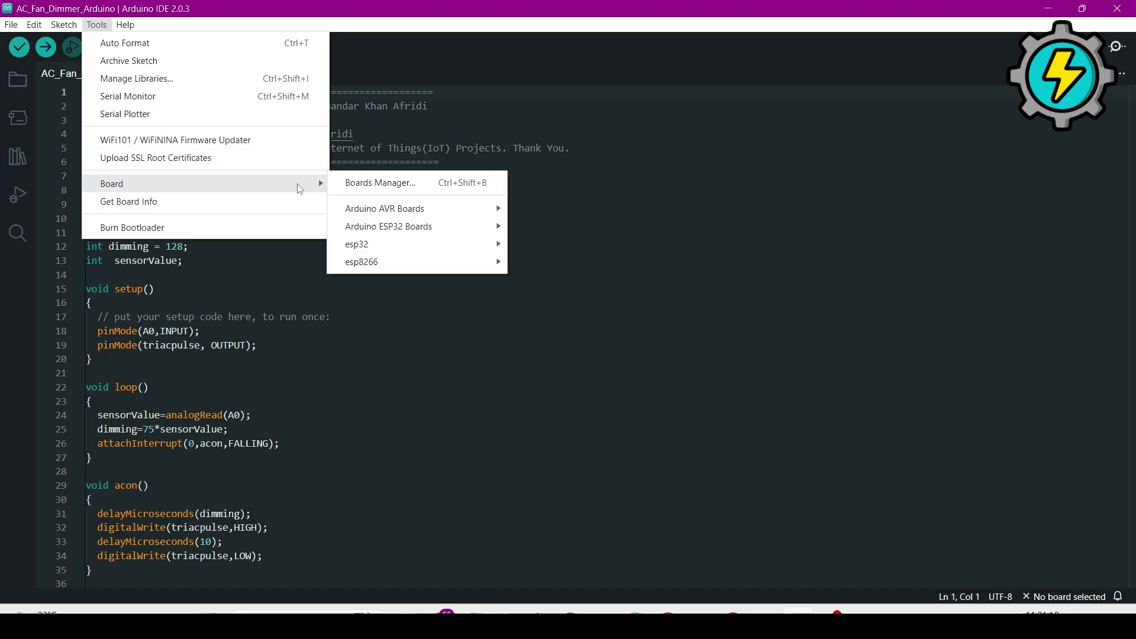
pyautogui.moveTo(398, 234)
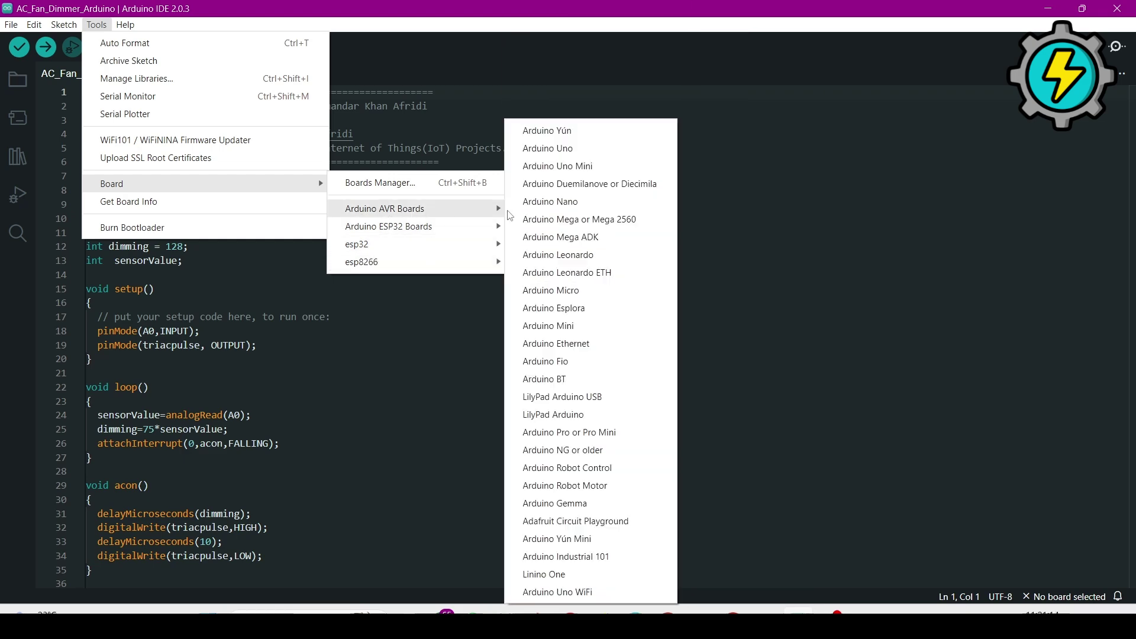
pyautogui.click(543, 152)
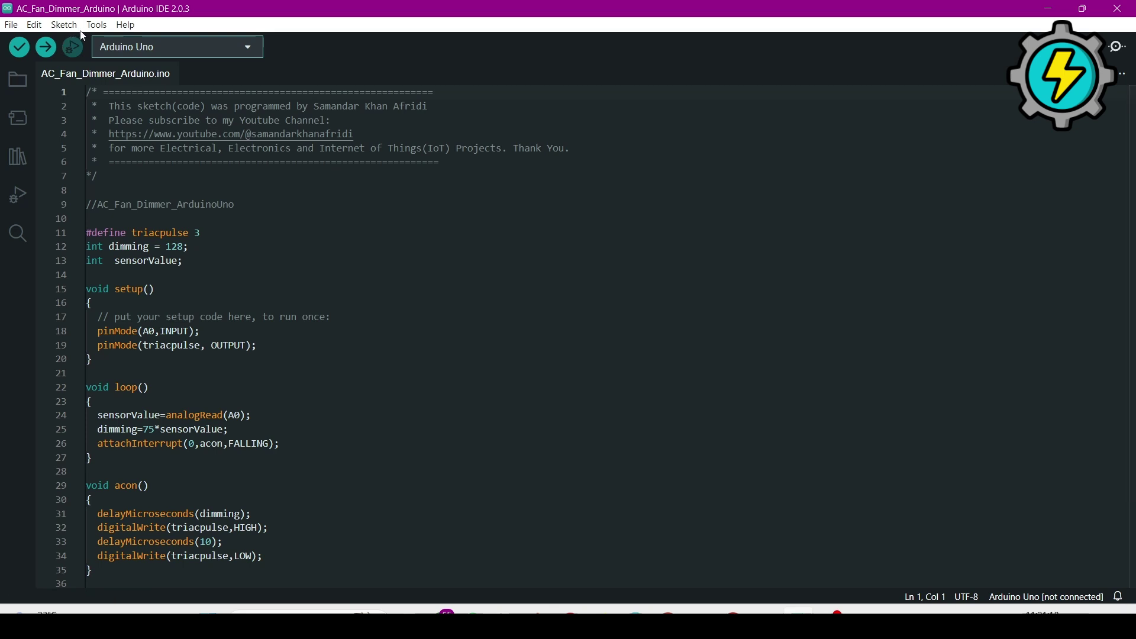
# Turn on verbose output for both compilation and upload in Preferences and save the change
pyautogui.click(12, 25)
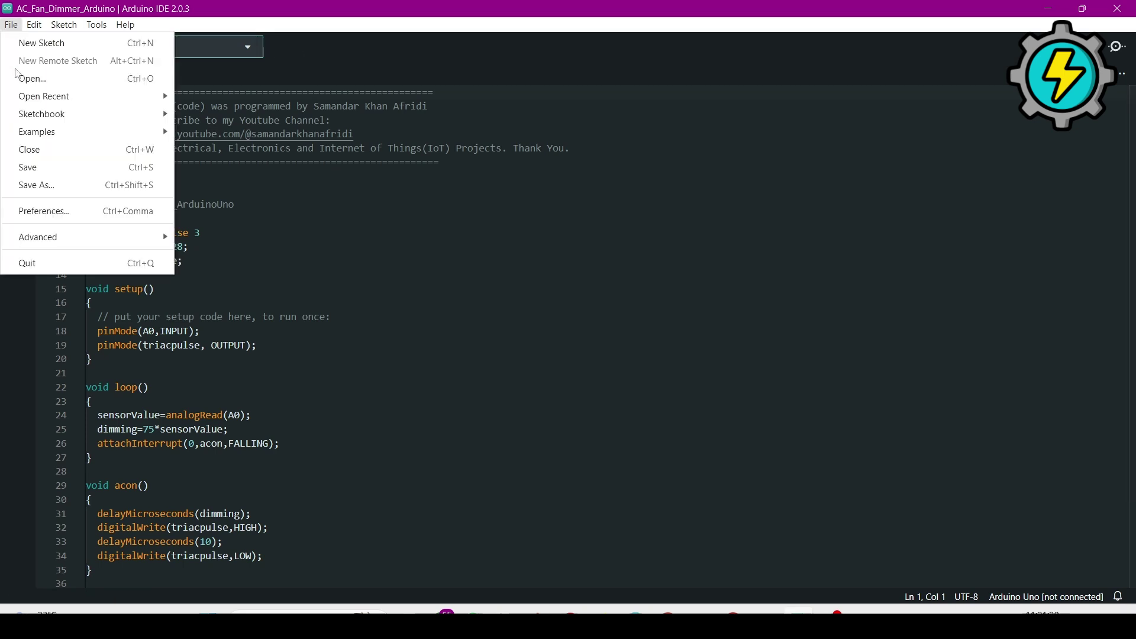
pyautogui.click(41, 207)
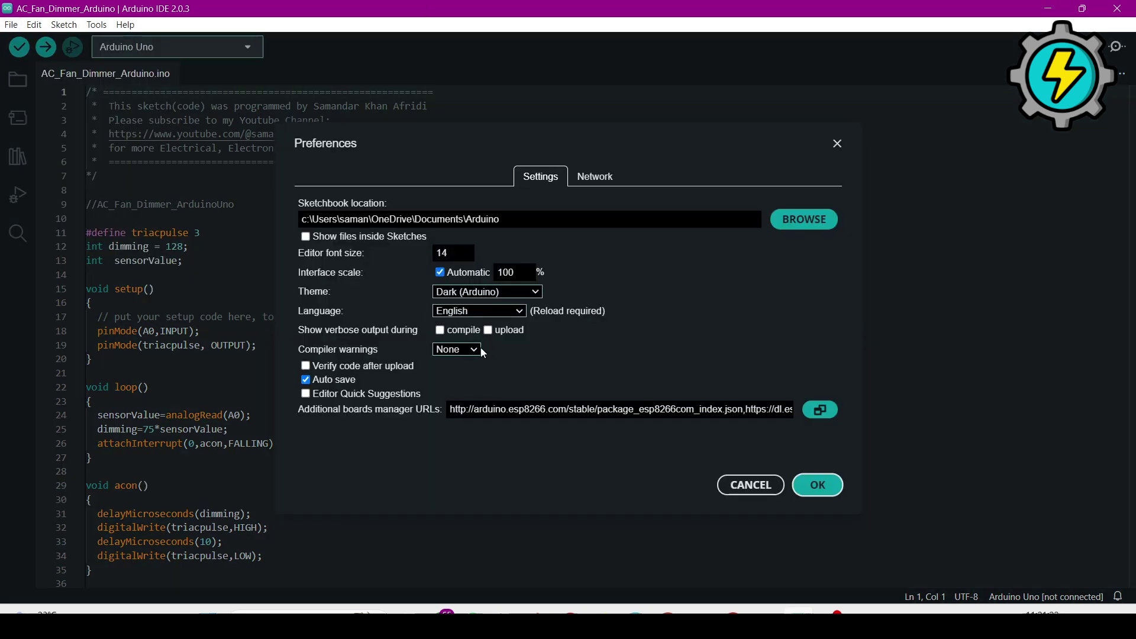
pyautogui.click(454, 332)
pyautogui.click(513, 335)
pyautogui.click(489, 330)
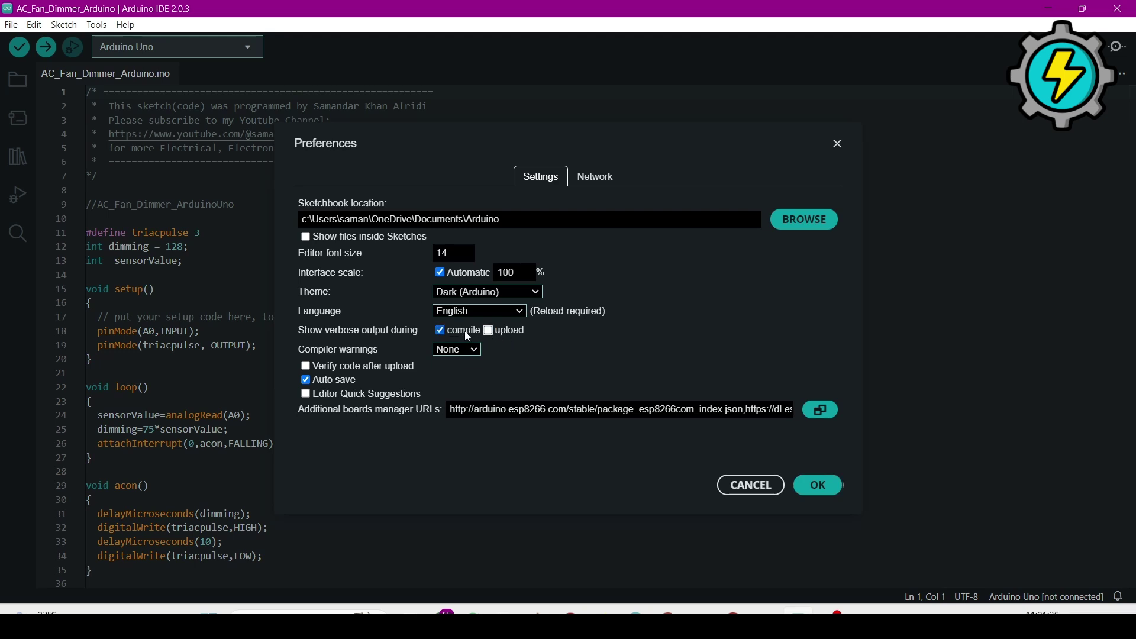
pyautogui.click(489, 331)
pyautogui.click(819, 485)
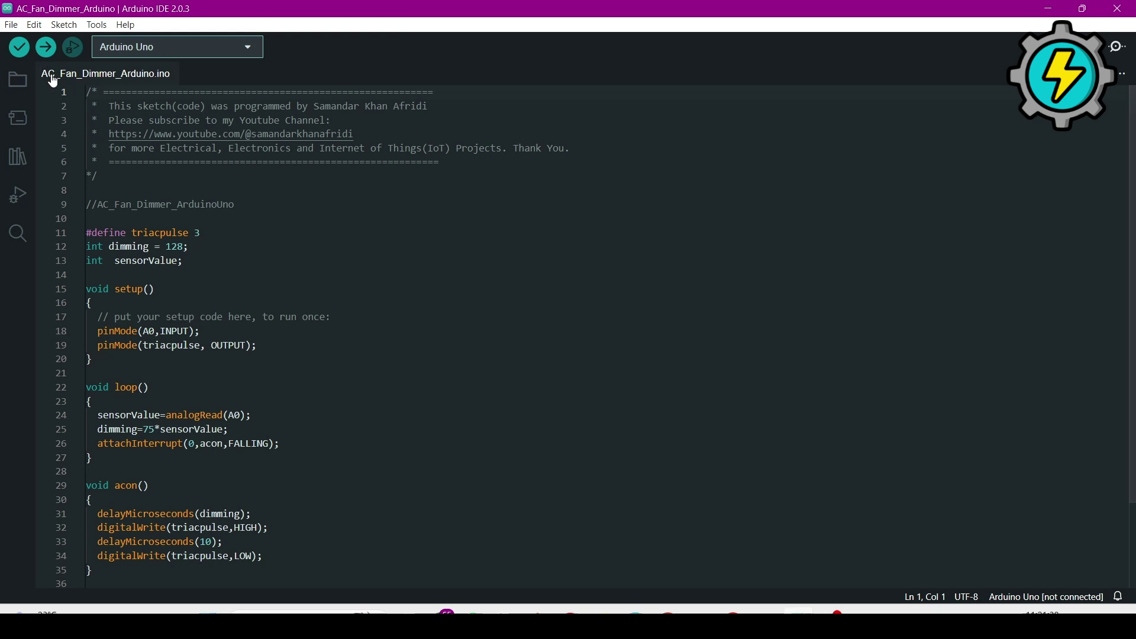
# Compile the sketch and copy the AC_Fan_Dimmer_Arduino.ino.hex file path from the output log
pyautogui.click(20, 49)
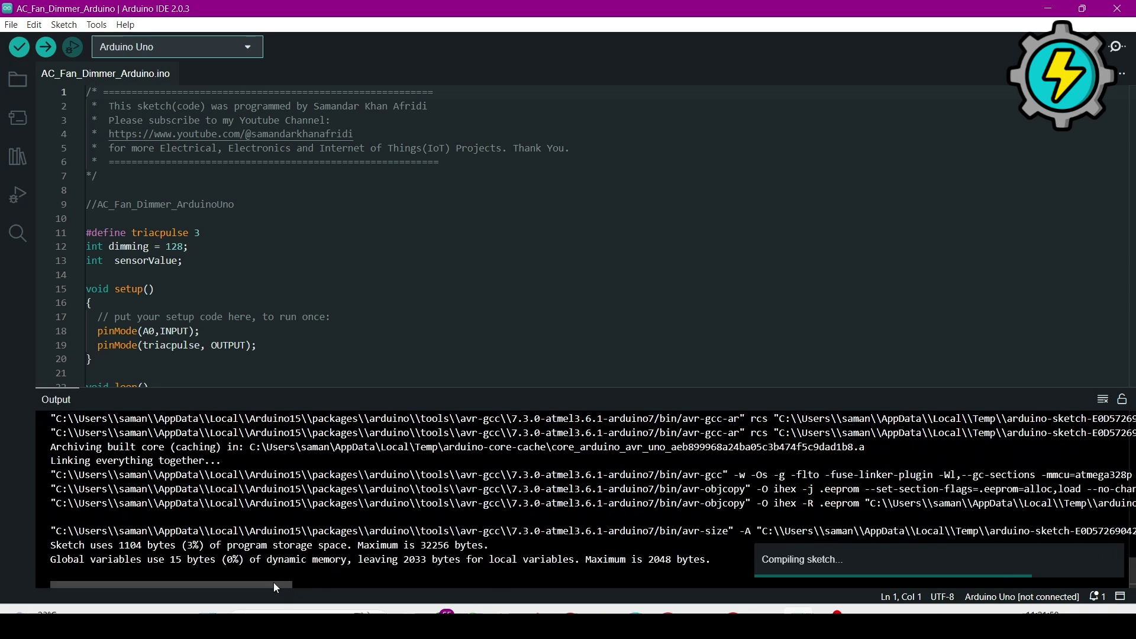
pyautogui.moveTo(276, 588); pyautogui.dragTo(582, 589)
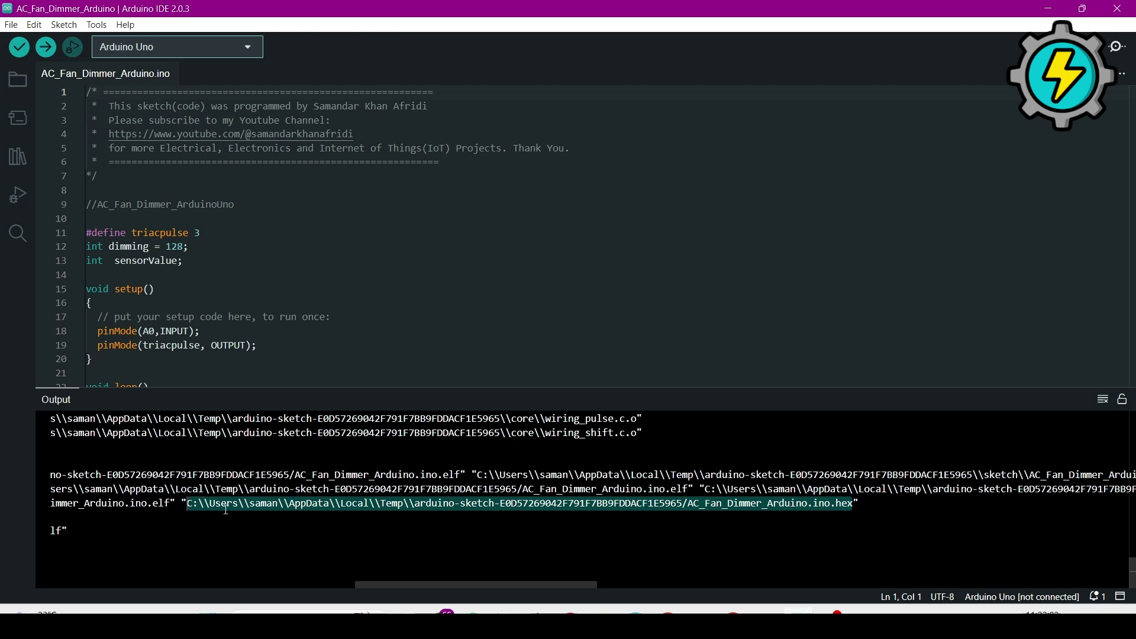
pyautogui.rightClick(232, 506)
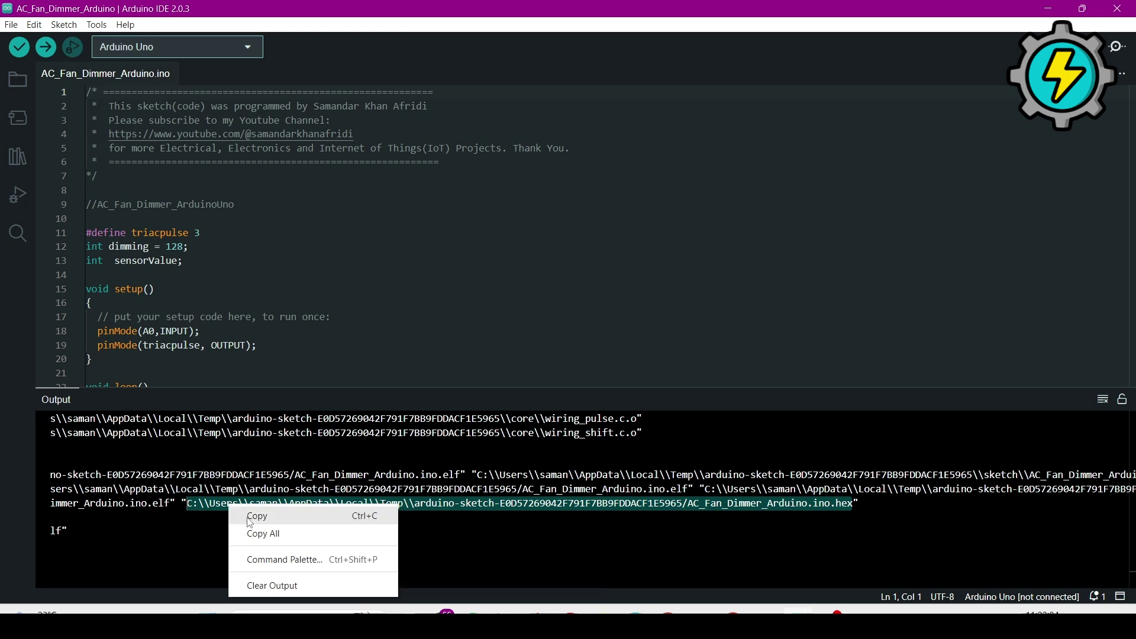
pyautogui.click(251, 517)
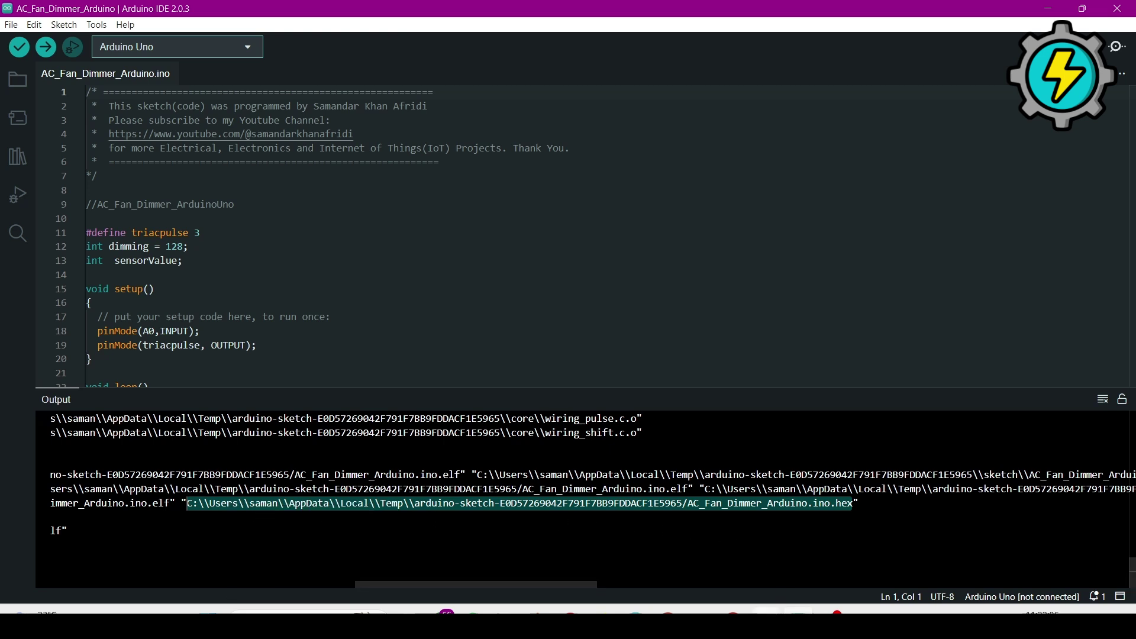
# Set ARD1's Program File to the copied AC_Fan_Dimmer_Arduino.ino.hex path in Proteus
pyautogui.click(765, 616)
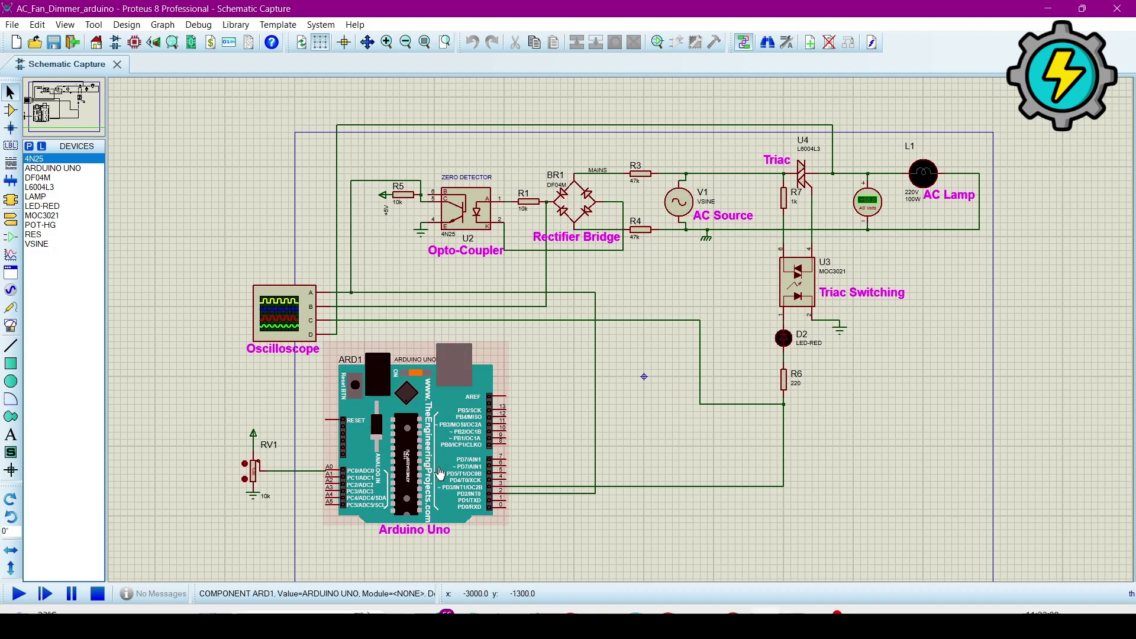
pyautogui.doubleClick(415, 445)
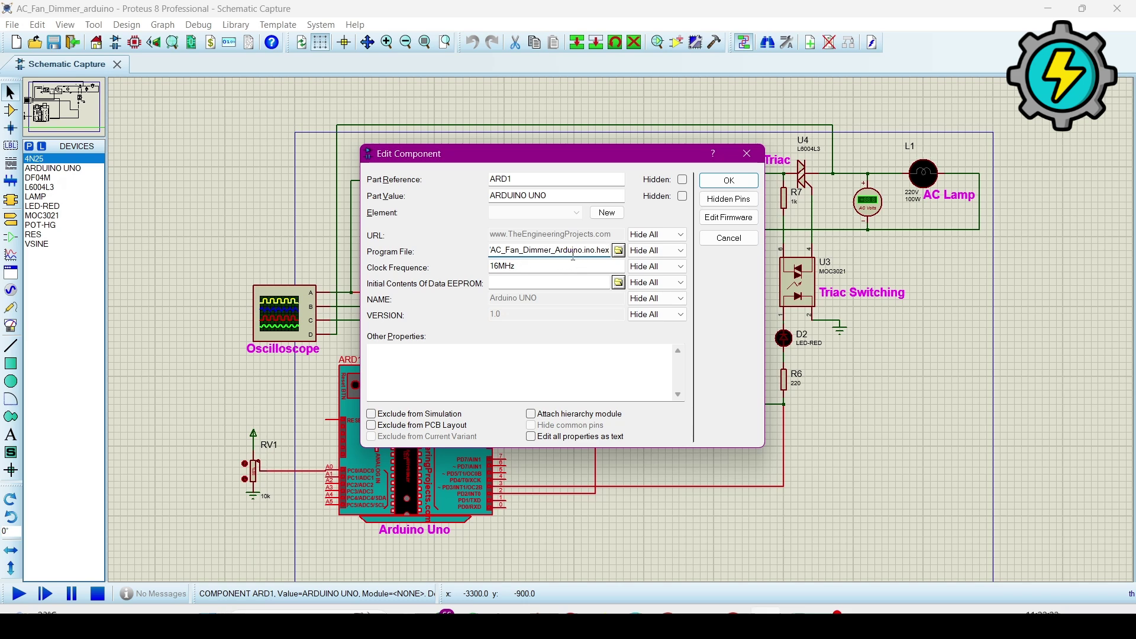
pyautogui.click(730, 181)
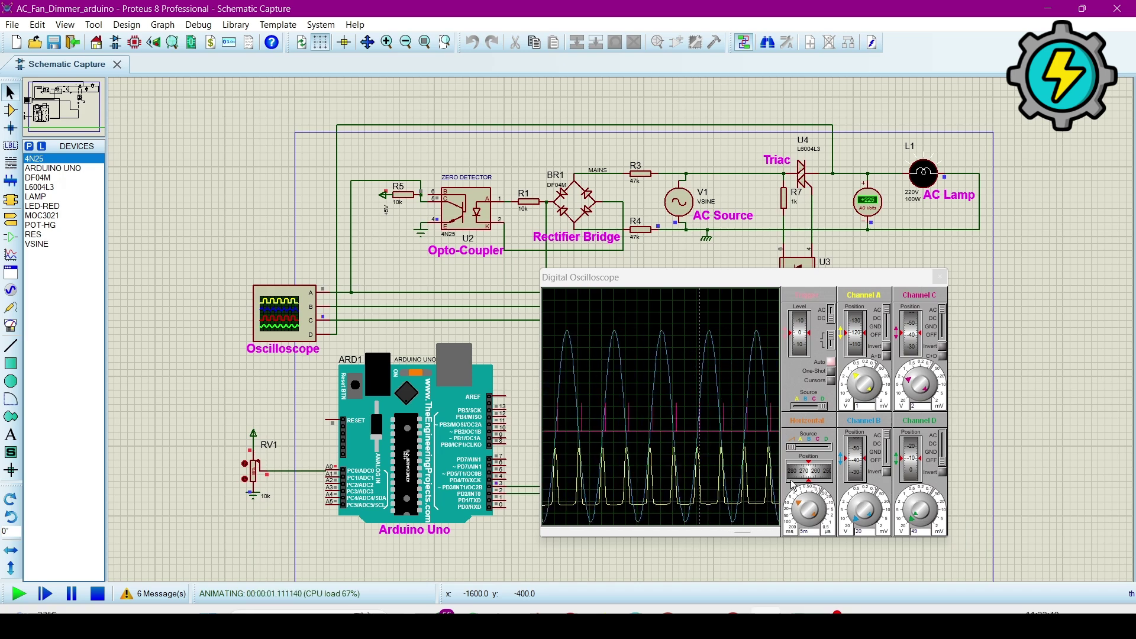
# Move the Digital Oscilloscope window to the top-left and bring up its Window size options
pyautogui.moveTo(738, 277); pyautogui.dragTo(204, 16)
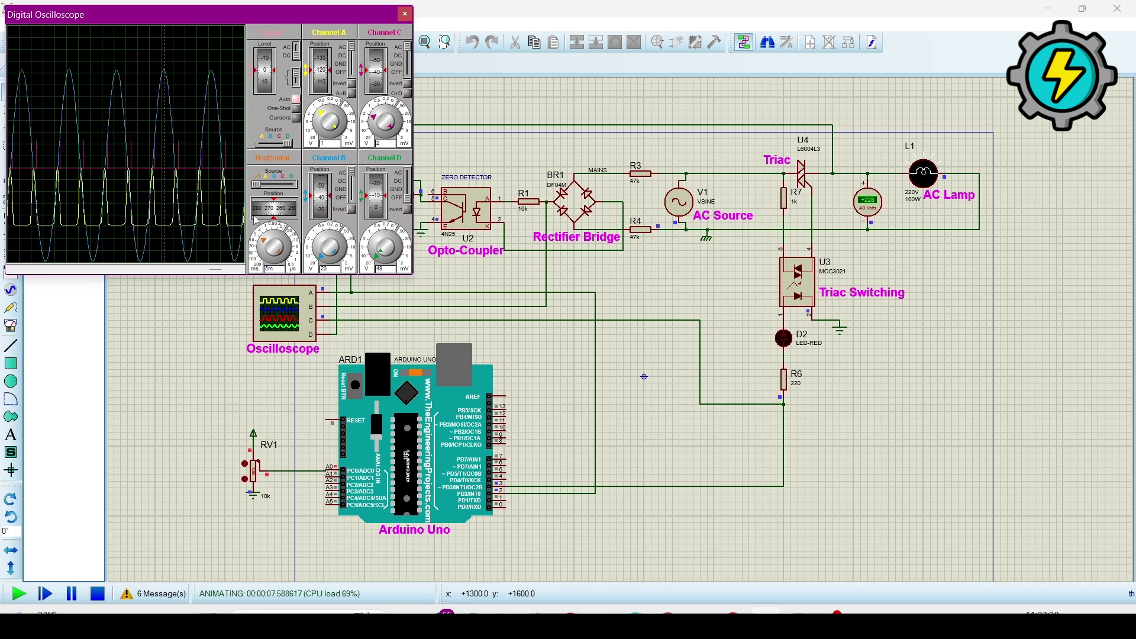
pyautogui.rightClick(162, 160)
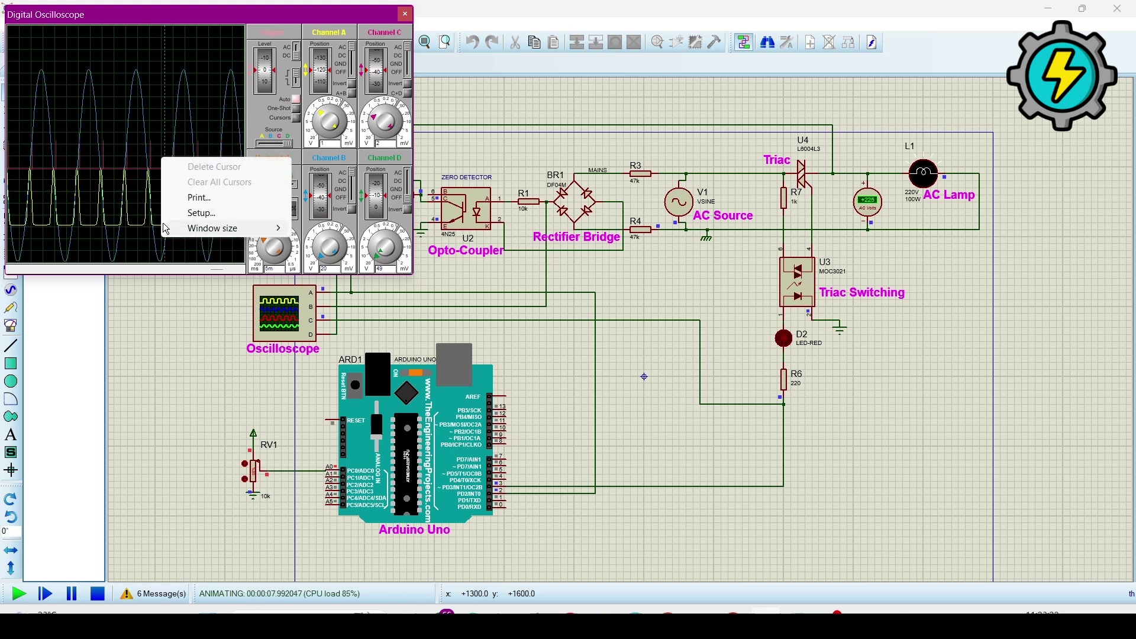
pyautogui.moveTo(165, 224)
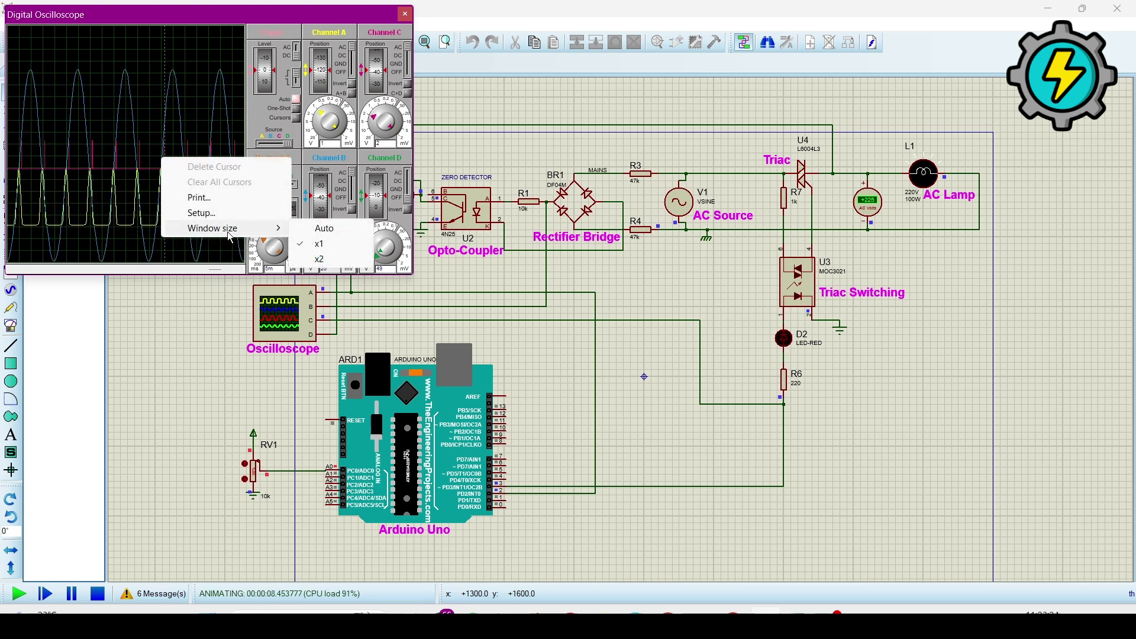
# Set the oscilloscope window size to x2, accept the restart notice, and stop the simulation
pyautogui.click(326, 261)
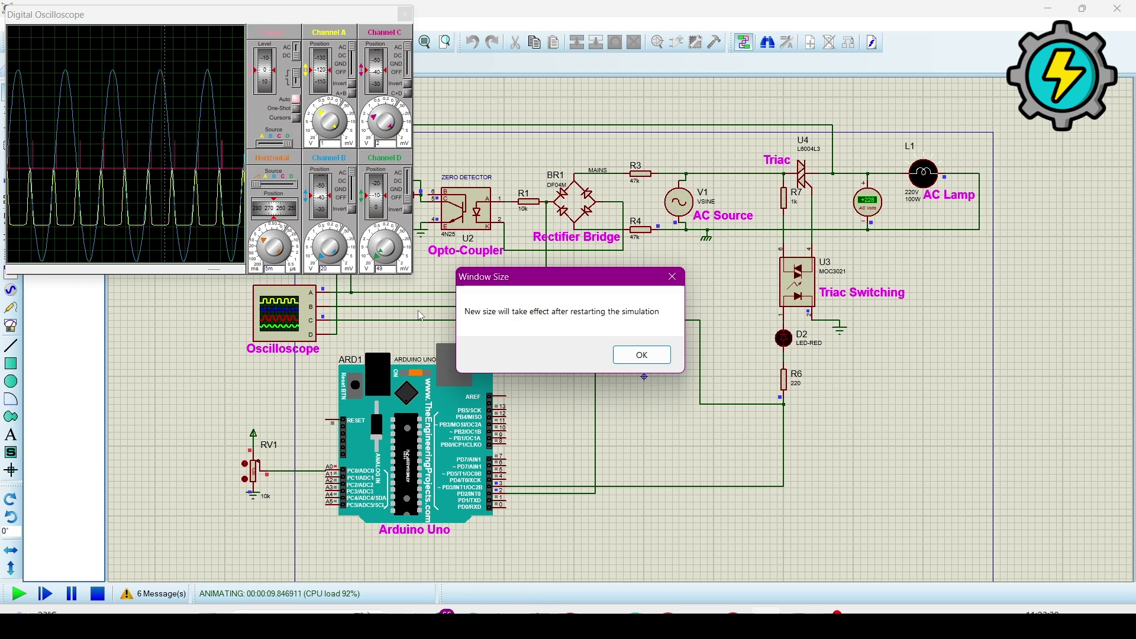
pyautogui.click(640, 355)
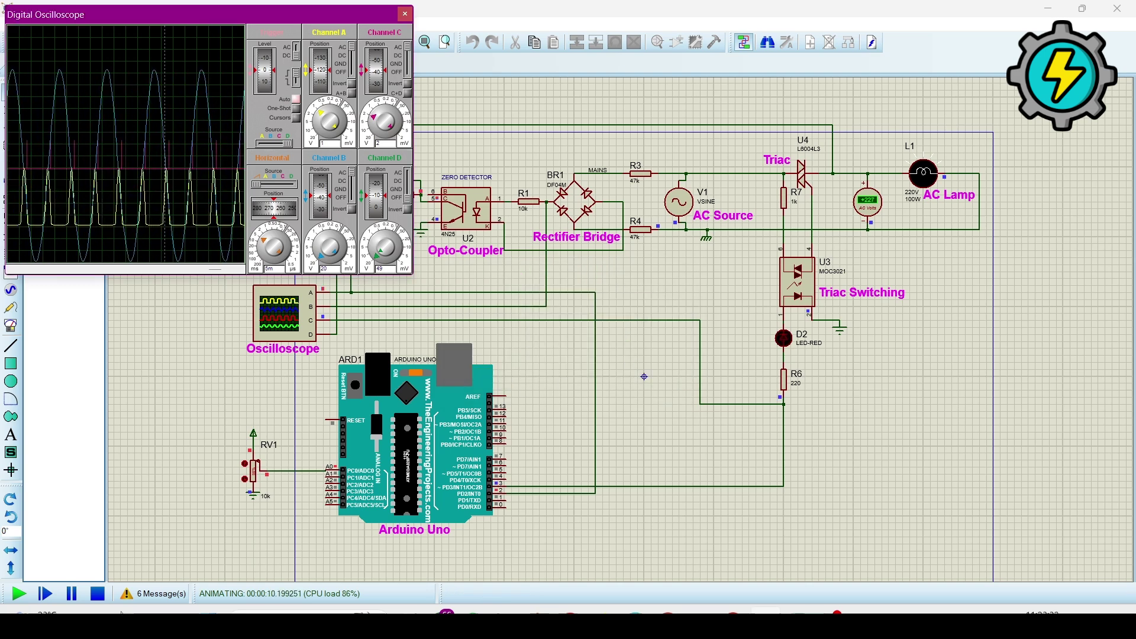
pyautogui.click(100, 594)
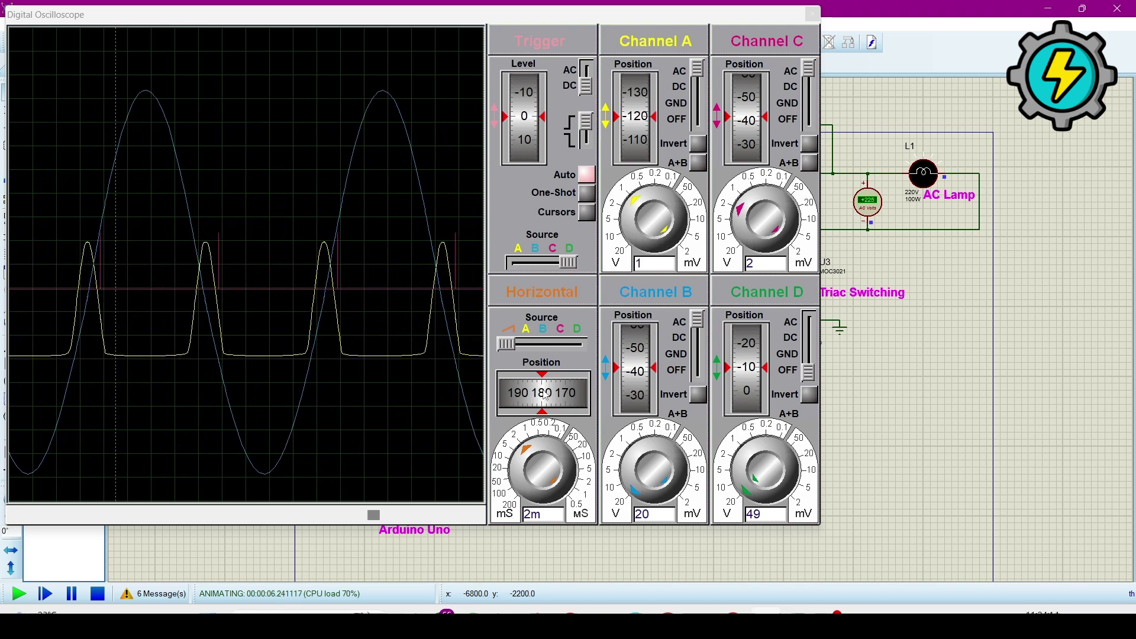
# Shift the traces horizontally, raise the blue Channel B trace, and set Channel B to 20 V/div
pyautogui.moveTo(550, 394)
pyautogui.mouseDown()
pyautogui.moveTo(526, 403)
pyautogui.moveTo(578, 402)
pyautogui.moveTo(559, 403)
pyautogui.mouseUp()
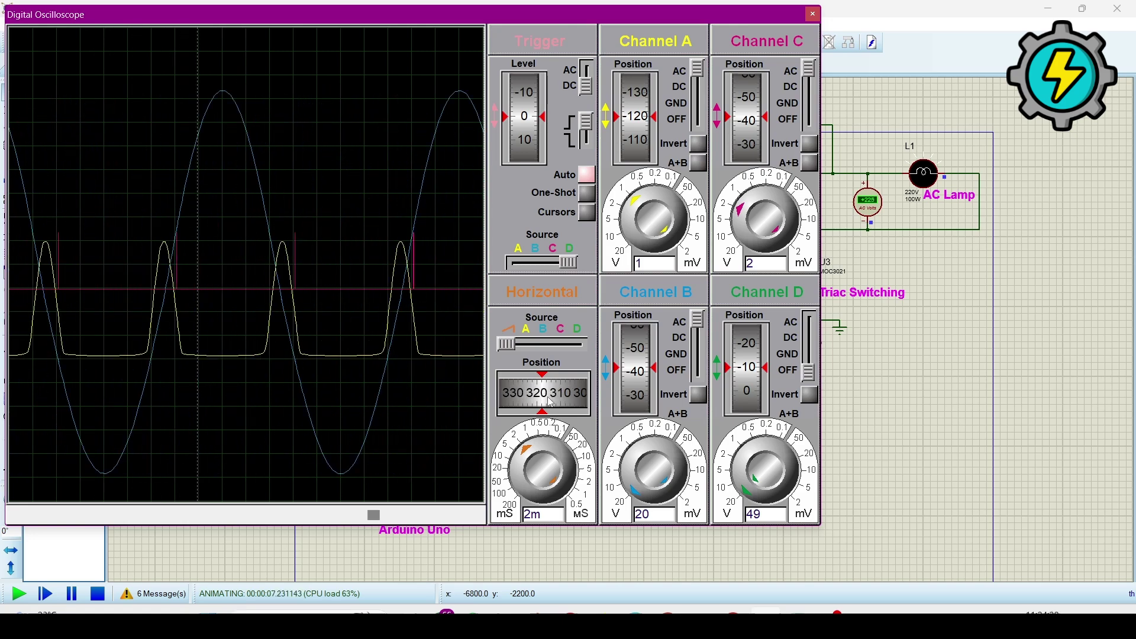
pyautogui.moveTo(633, 372); pyautogui.dragTo(620, 394)
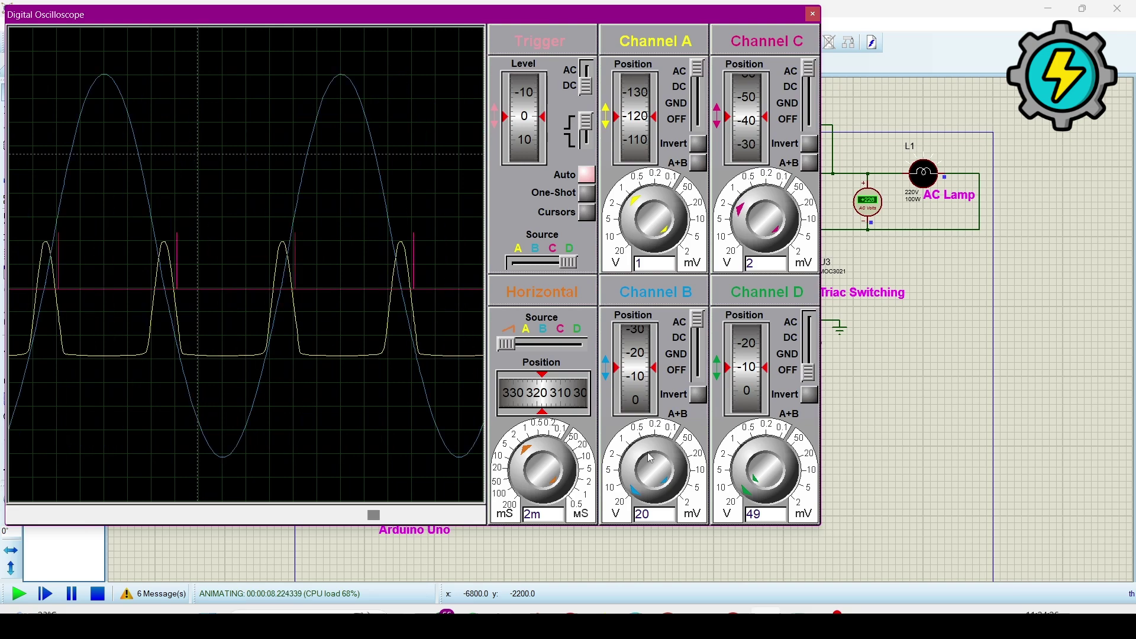
pyautogui.click(636, 499)
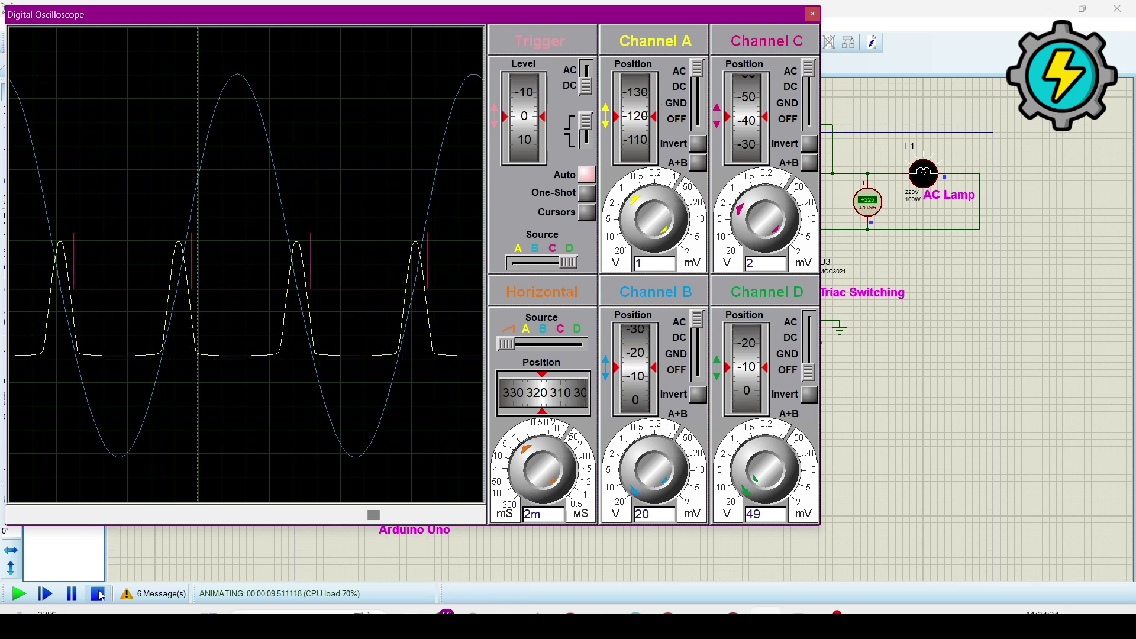
# Return the oscilloscope window to x1 size, accept the restart notice, and stop the simulation
pyautogui.rightClick(326, 205)
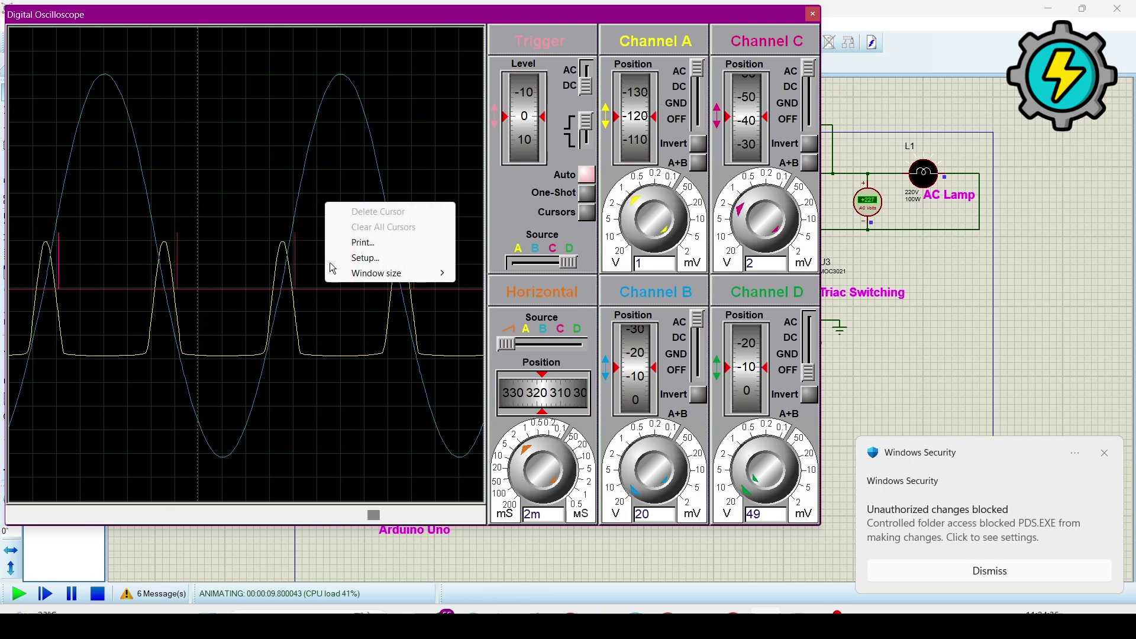
pyautogui.moveTo(414, 274)
pyautogui.click(481, 288)
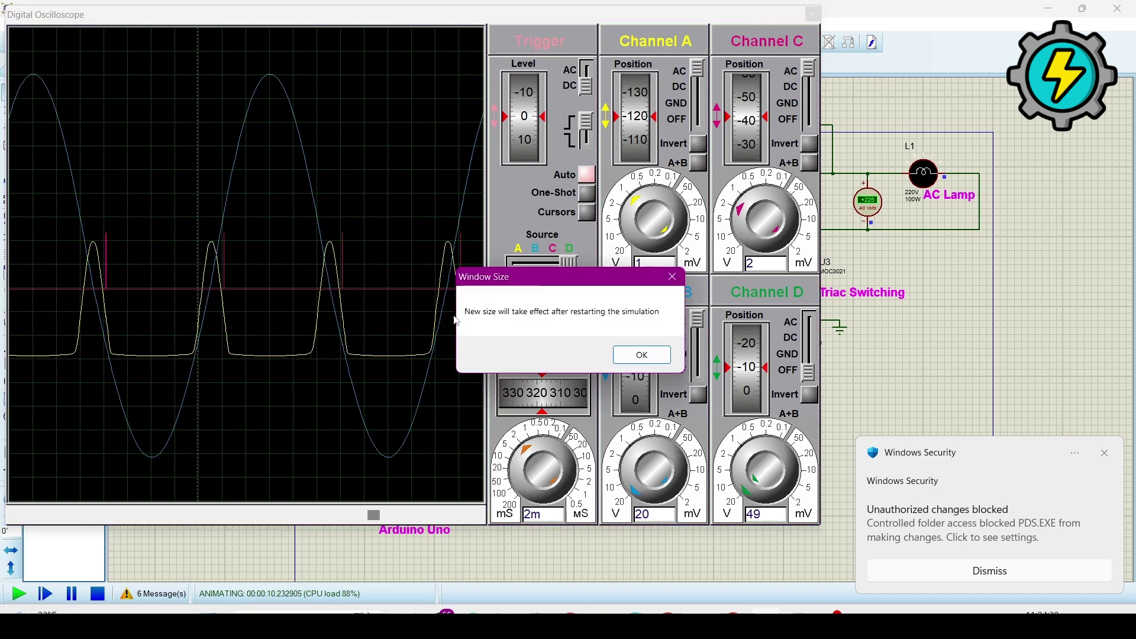
pyautogui.click(635, 355)
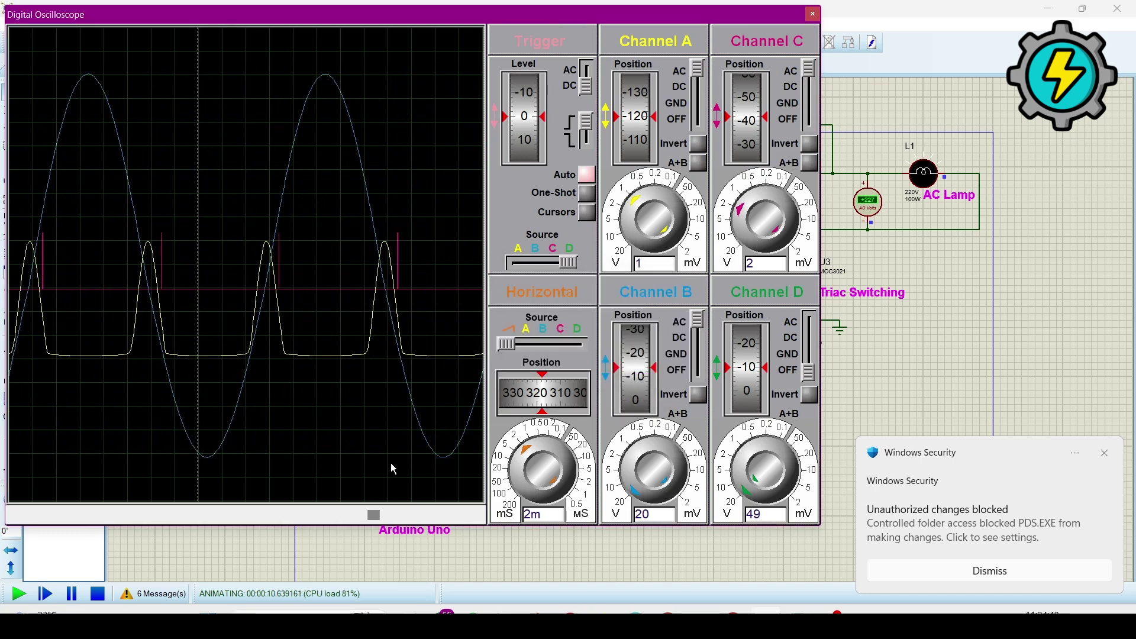
pyautogui.click(98, 594)
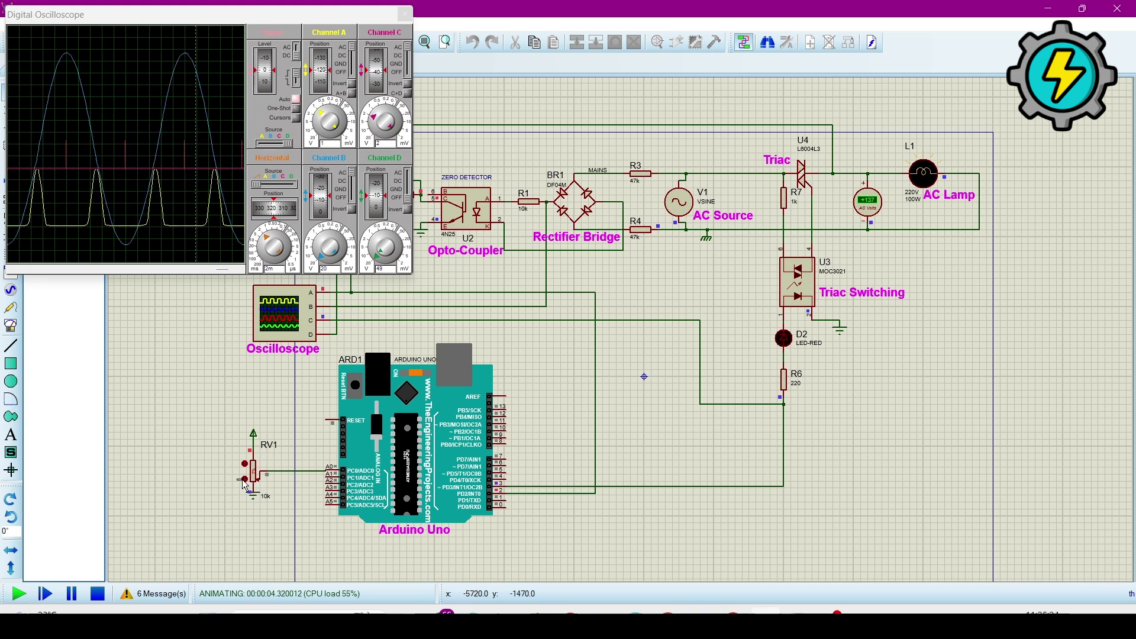
# Raise RV1 with three increments, then drag its wiper back down to fine-tune the lamp voltage
pyautogui.click(245, 481)
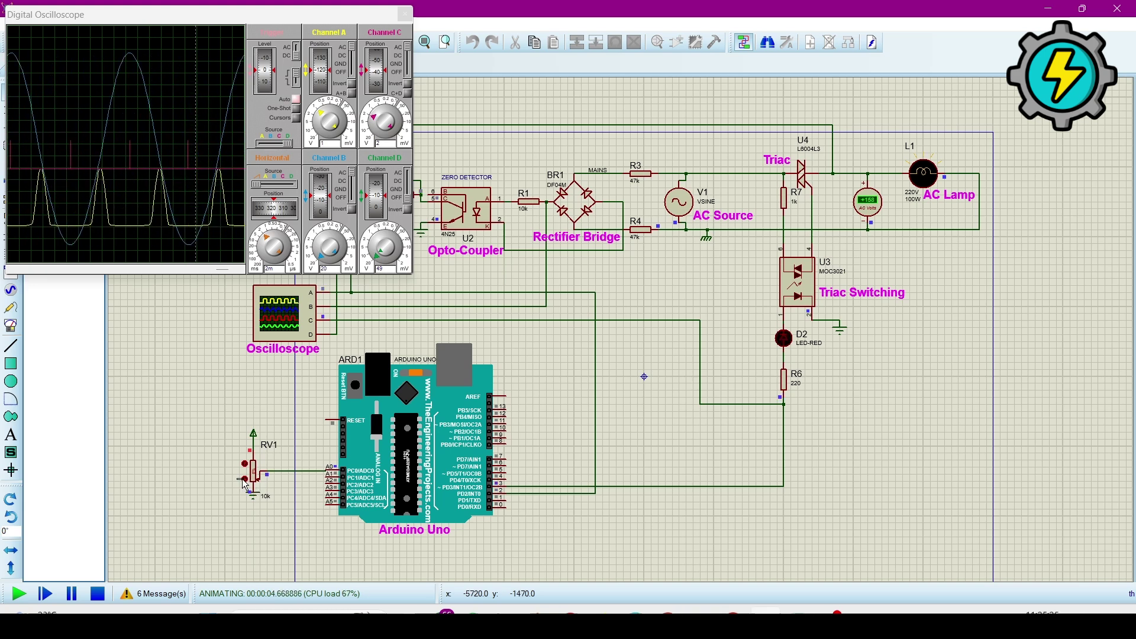
pyautogui.click(245, 480)
pyautogui.click(245, 481)
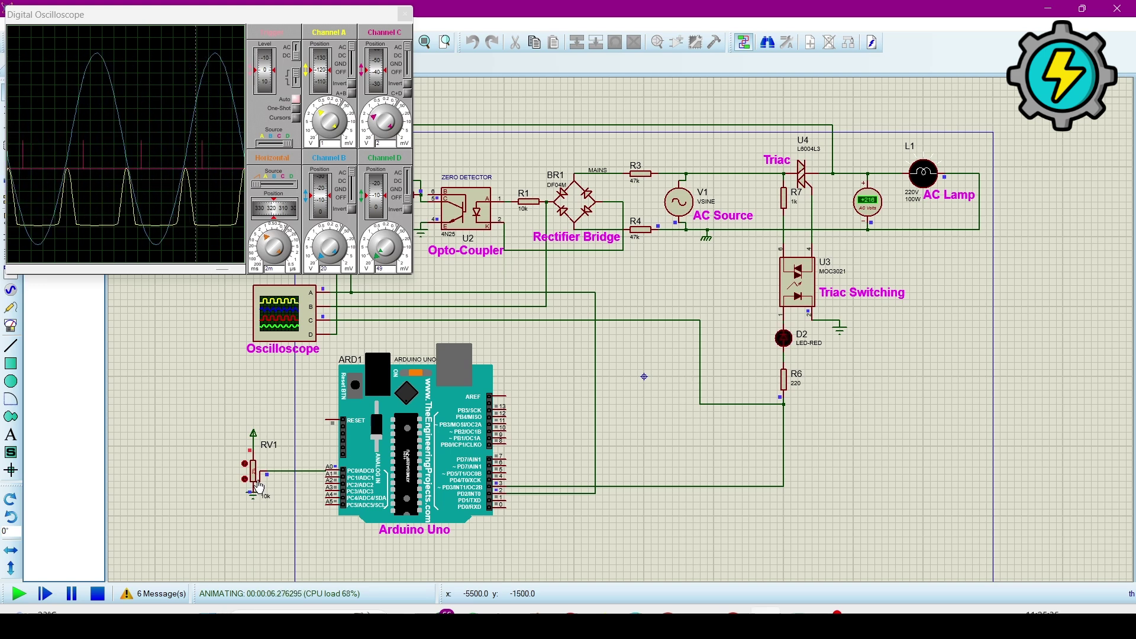
pyautogui.moveTo(256, 485); pyautogui.dragTo(260, 455)
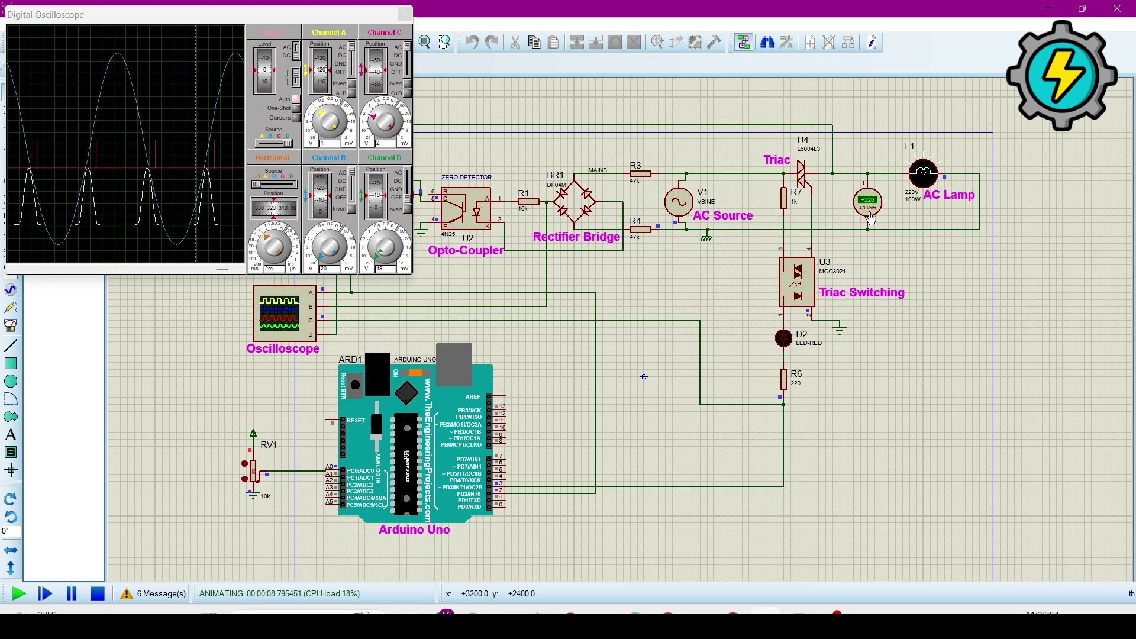
# Turn RV1 down, up, then trim it down to settle the lamp near 148 V
pyautogui.click(255, 477)
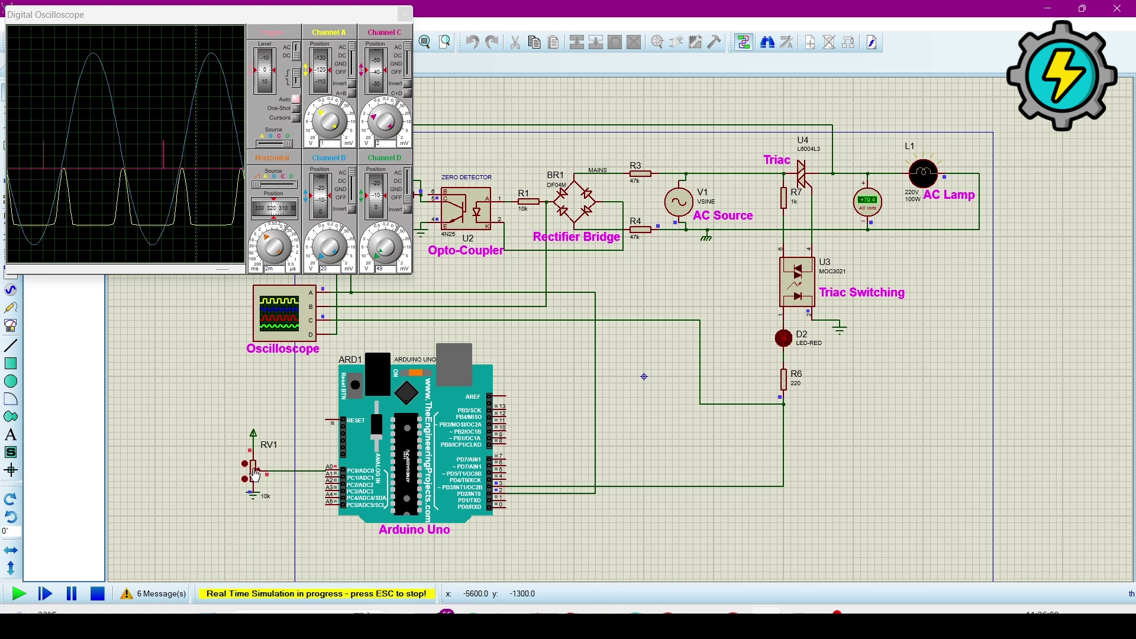
pyautogui.click(256, 479)
pyautogui.click(256, 473)
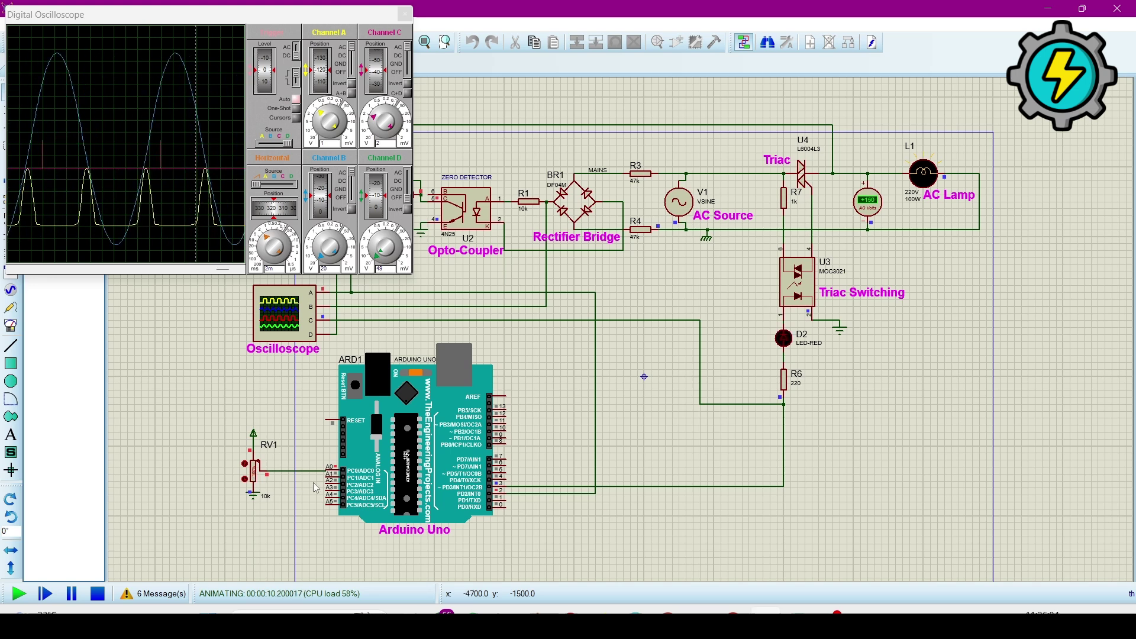
pyautogui.click(248, 474)
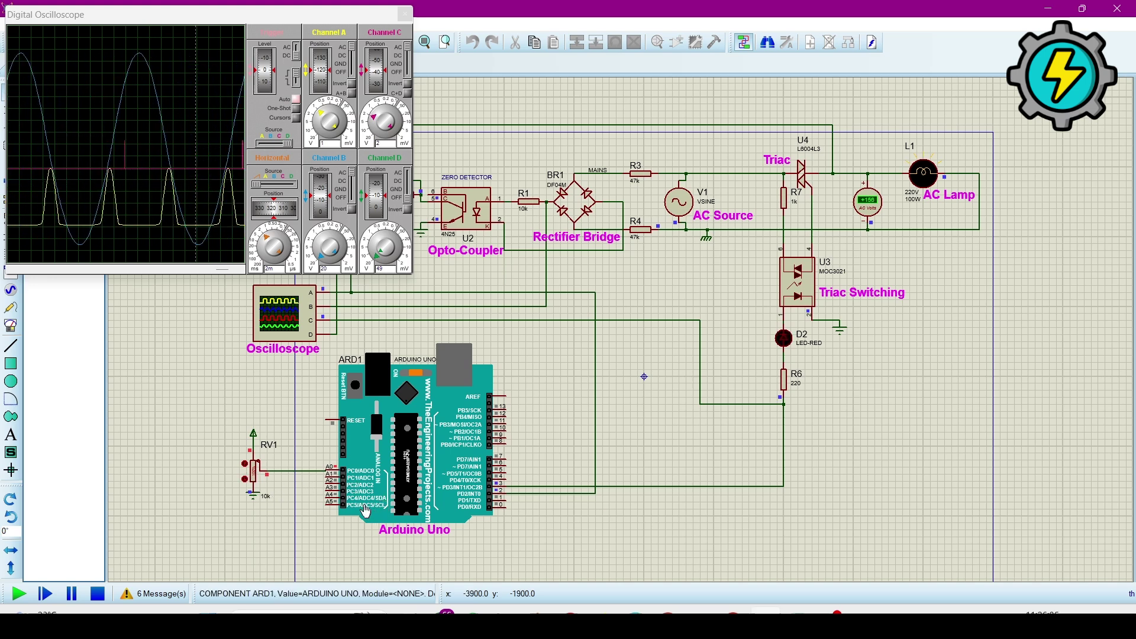